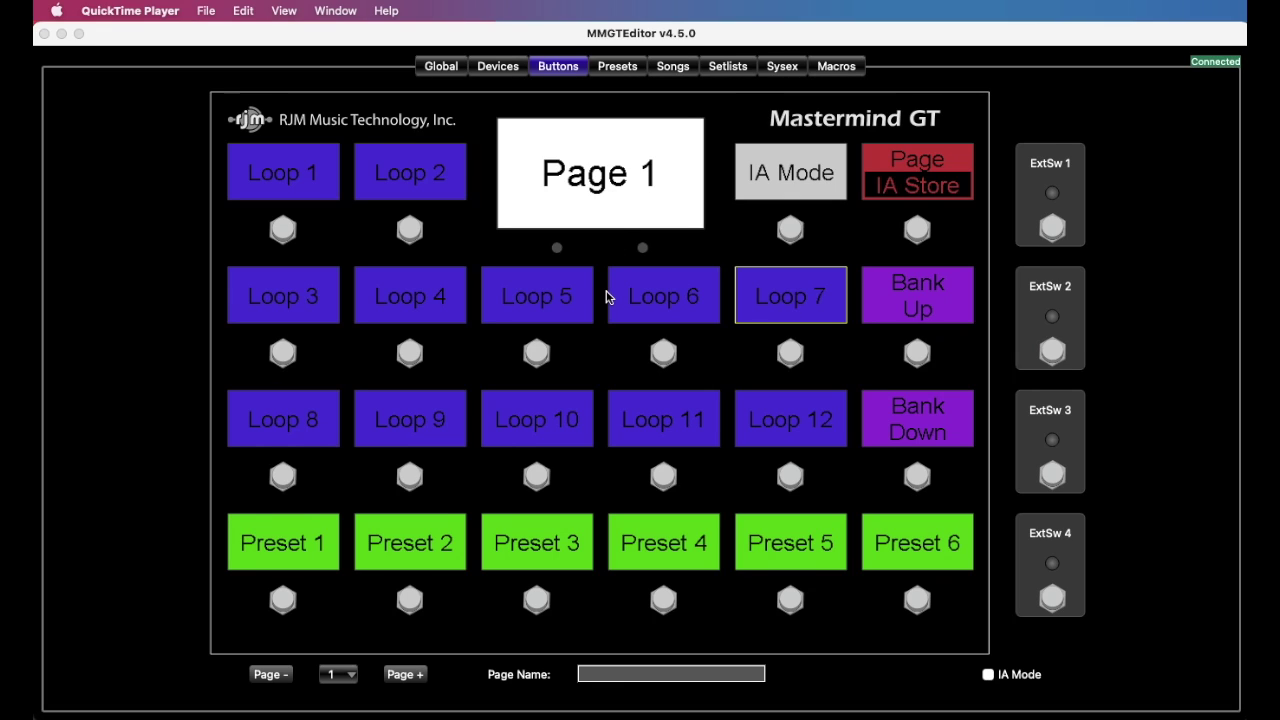
# Change device 1 to the Eventide H9 on MIDI channel 2
pyautogui.doubleClick(800, 299)
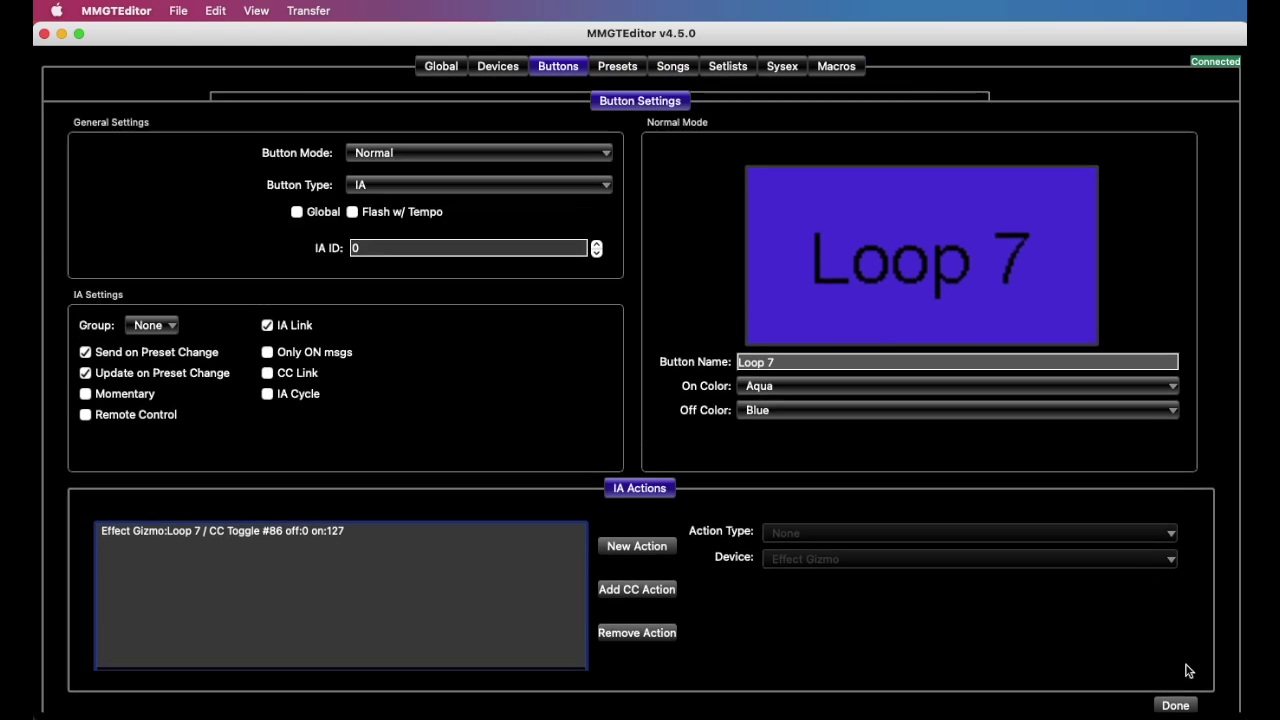
pyautogui.click(1175, 705)
pyautogui.click(499, 64)
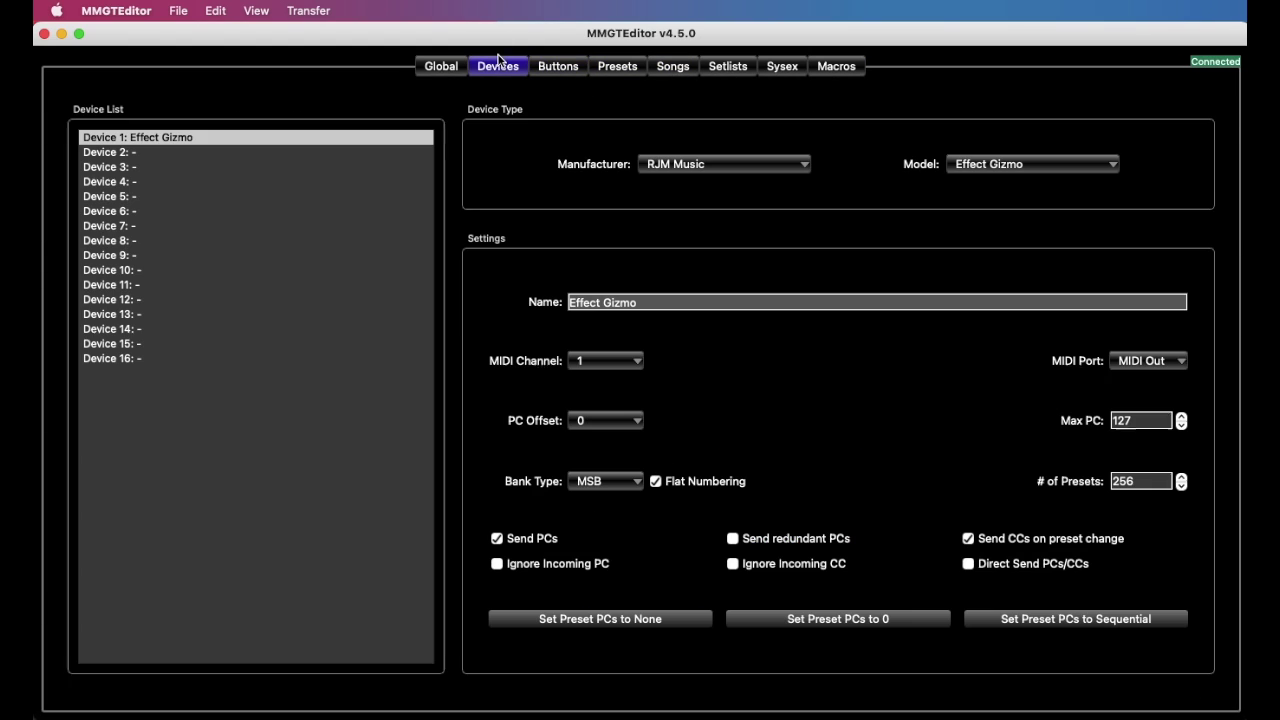
pyautogui.click(699, 165)
pyautogui.click(733, 272)
pyautogui.click(980, 165)
pyautogui.click(981, 104)
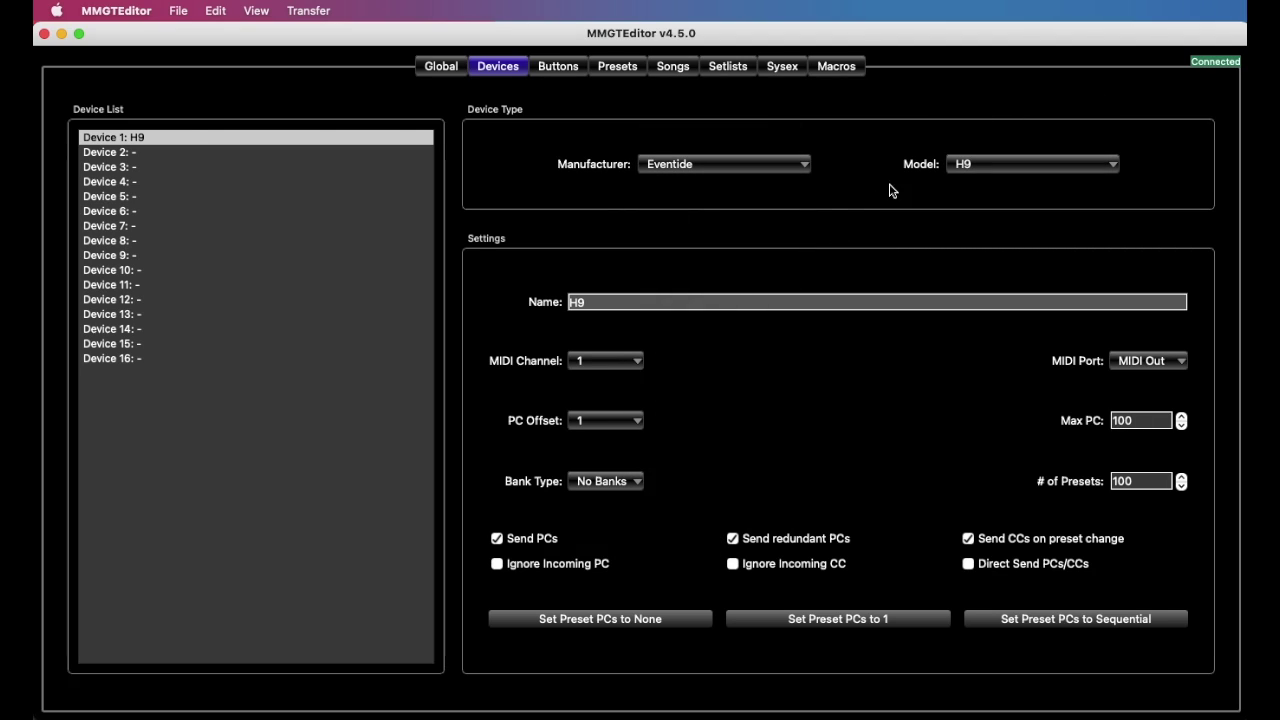
pyautogui.click(614, 366)
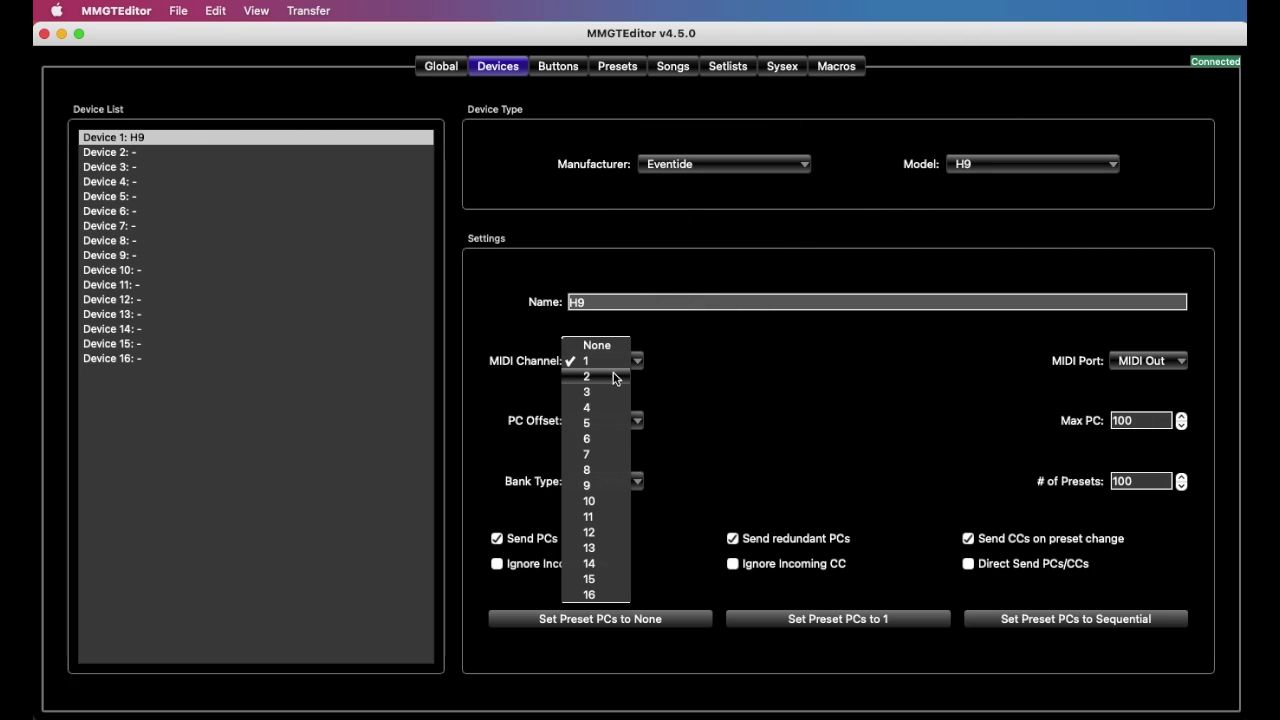
pyautogui.click(614, 377)
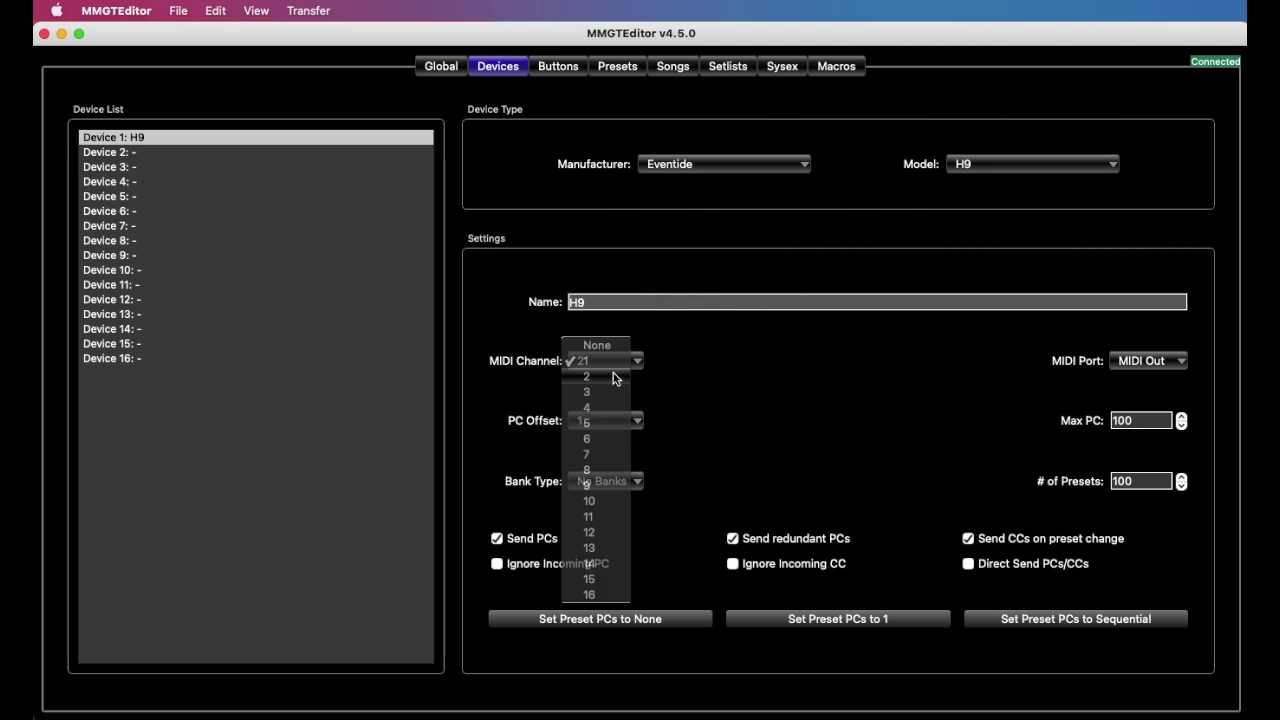
# Enable IA Cycle for the Loop 7 button and bring up its cycle steps
pyautogui.click(565, 71)
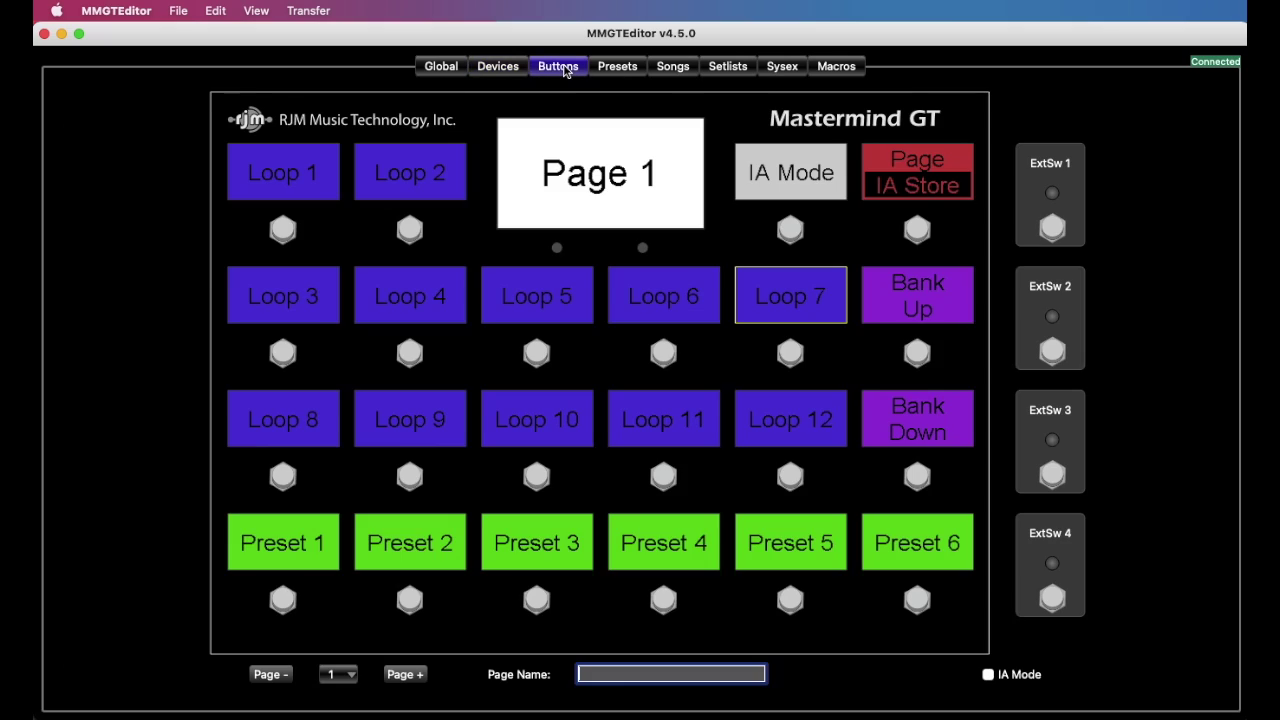
pyautogui.doubleClick(810, 295)
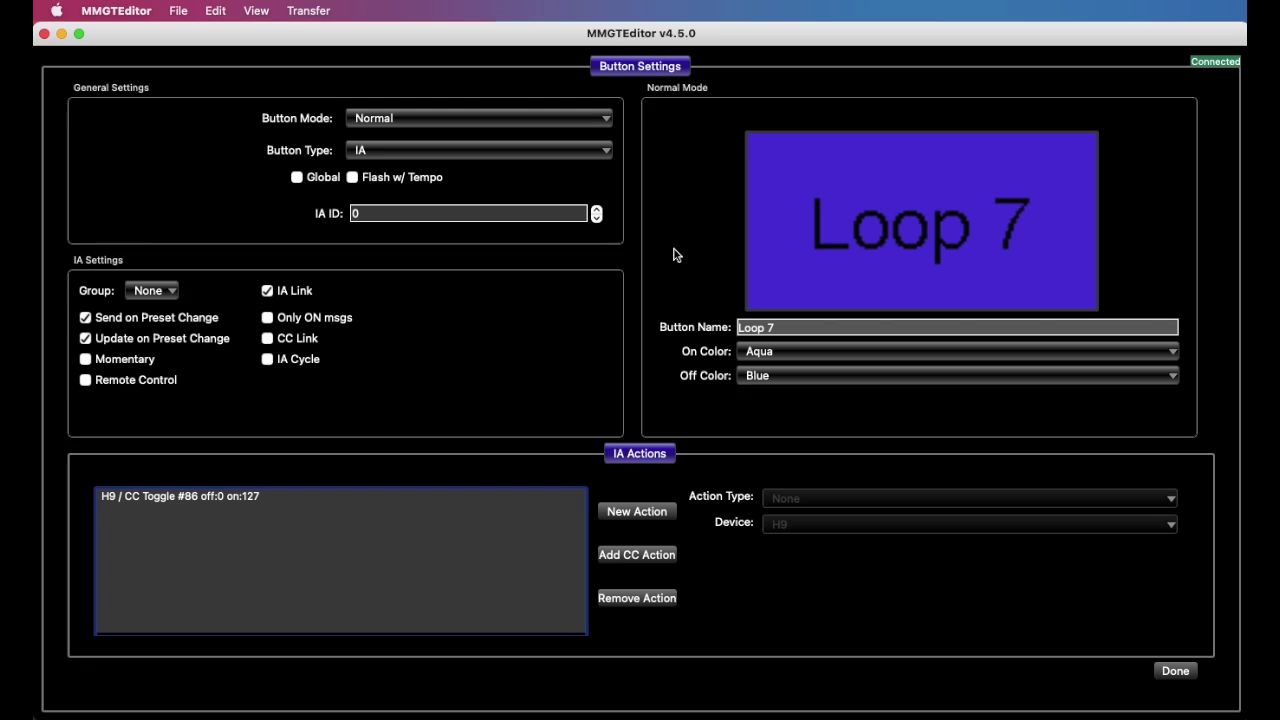
pyautogui.click(295, 362)
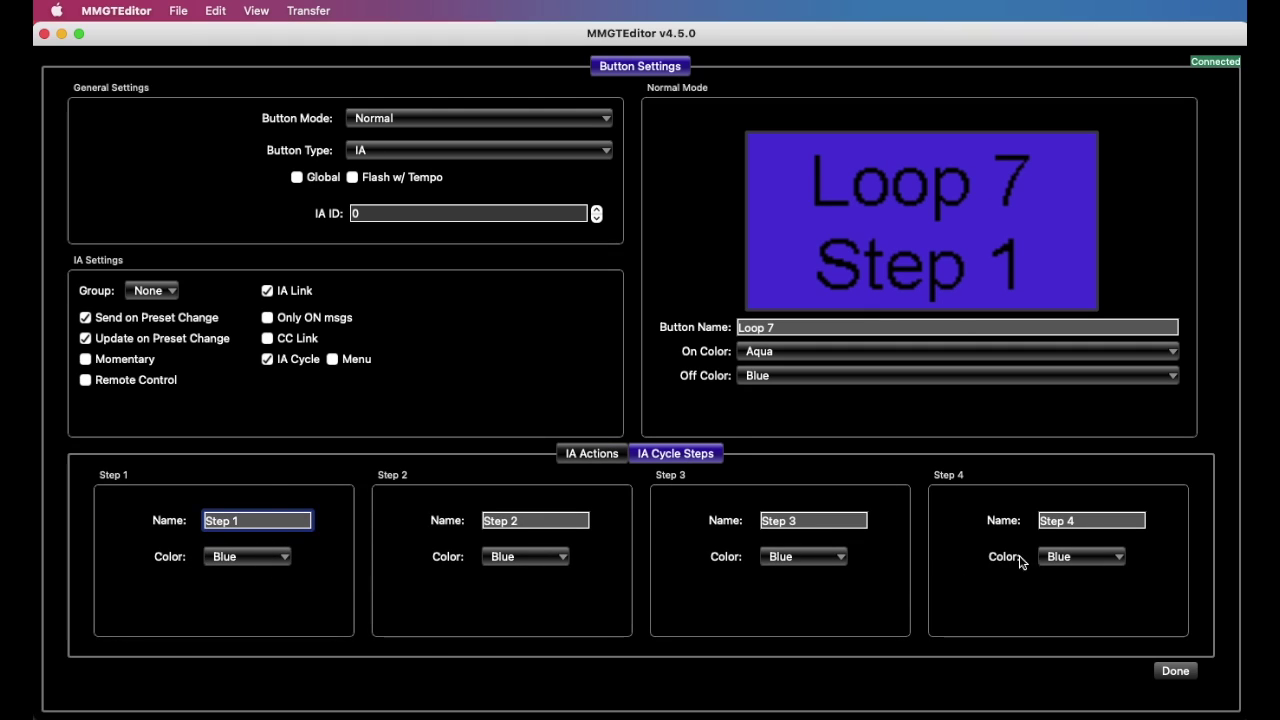
pyautogui.click(592, 454)
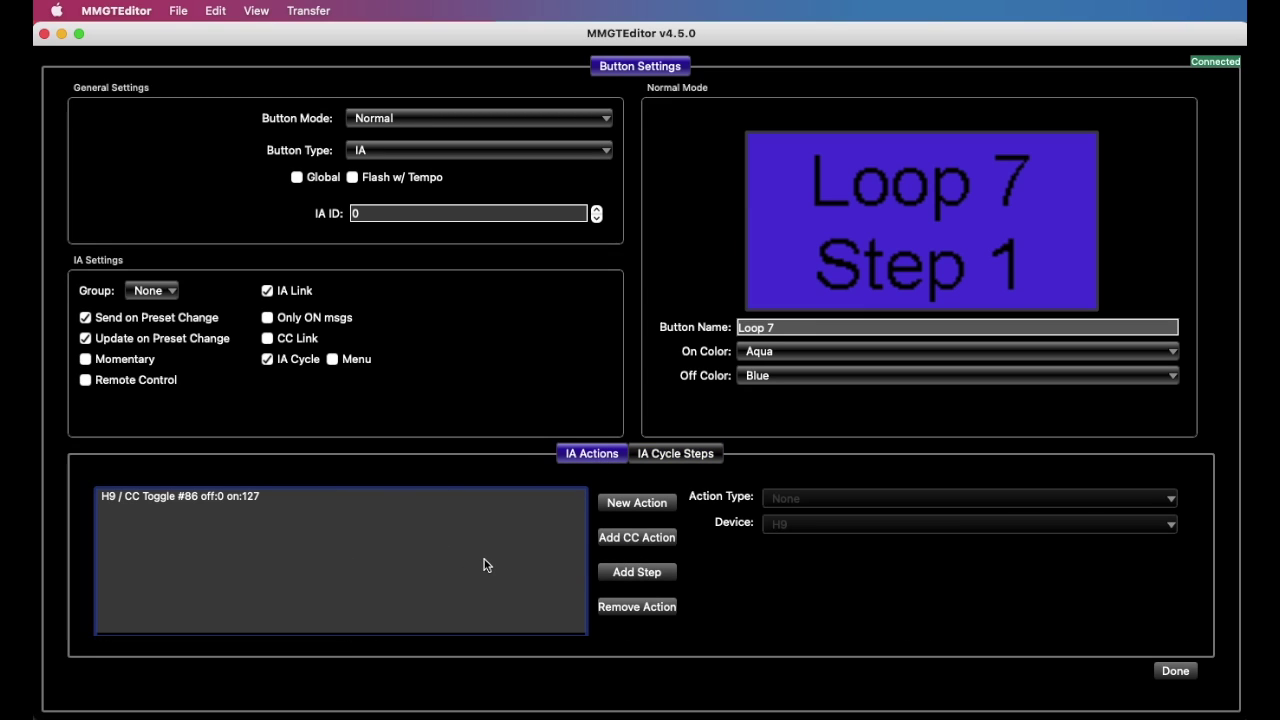
pyautogui.click(676, 454)
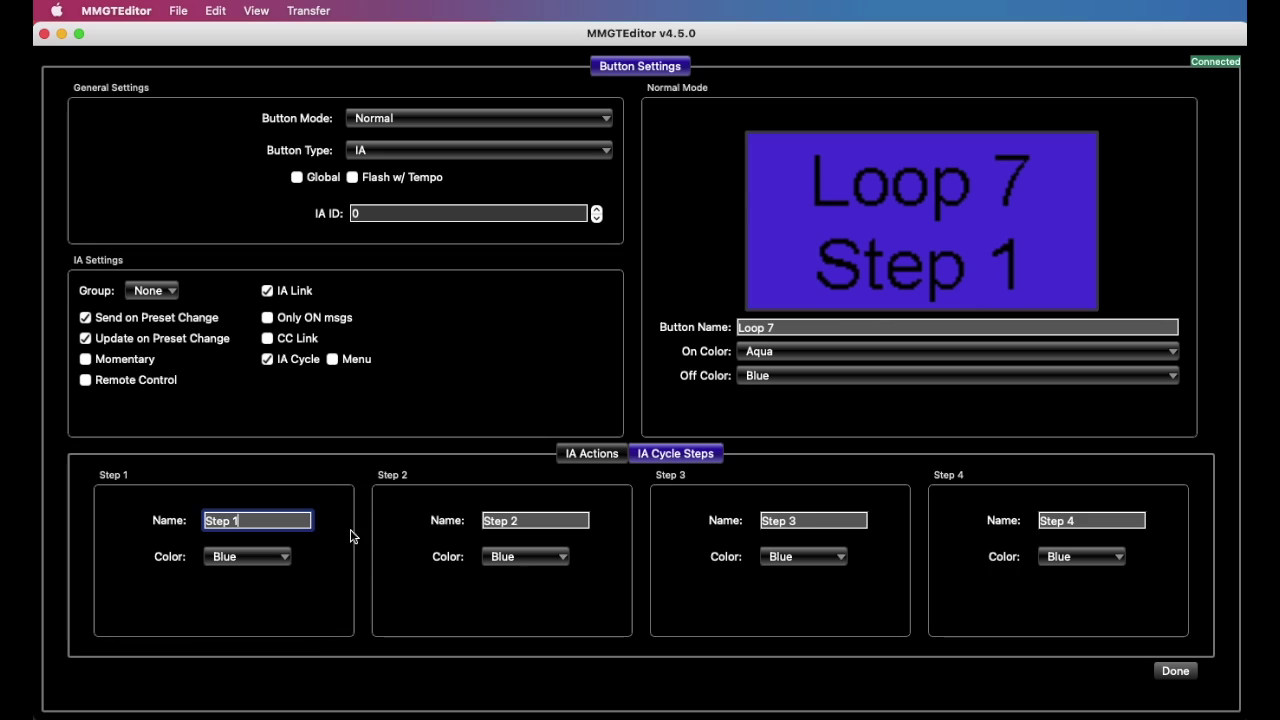
pyautogui.tripleClick(285, 521)
pyautogui.write('Delay')
pyautogui.press('Tab')
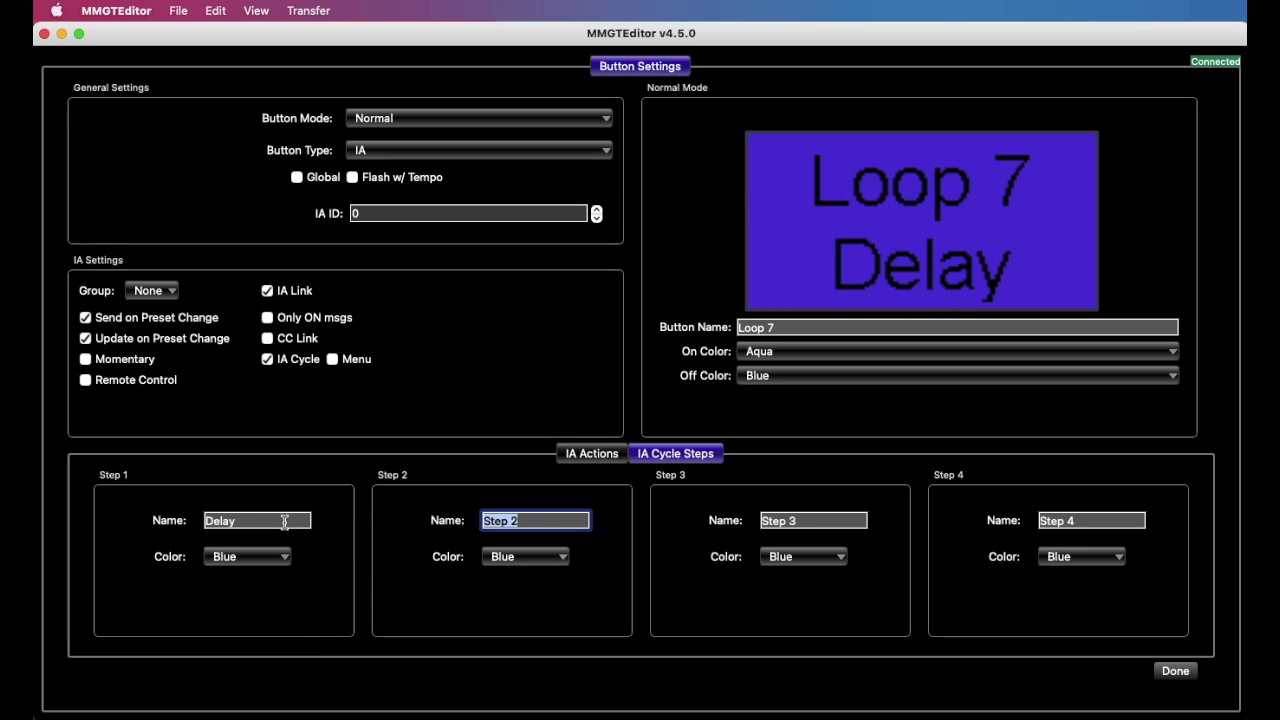
# Name the four cycle steps Off, Delay, Reverb and Chorus in order
pyautogui.doubleClick(297, 521)
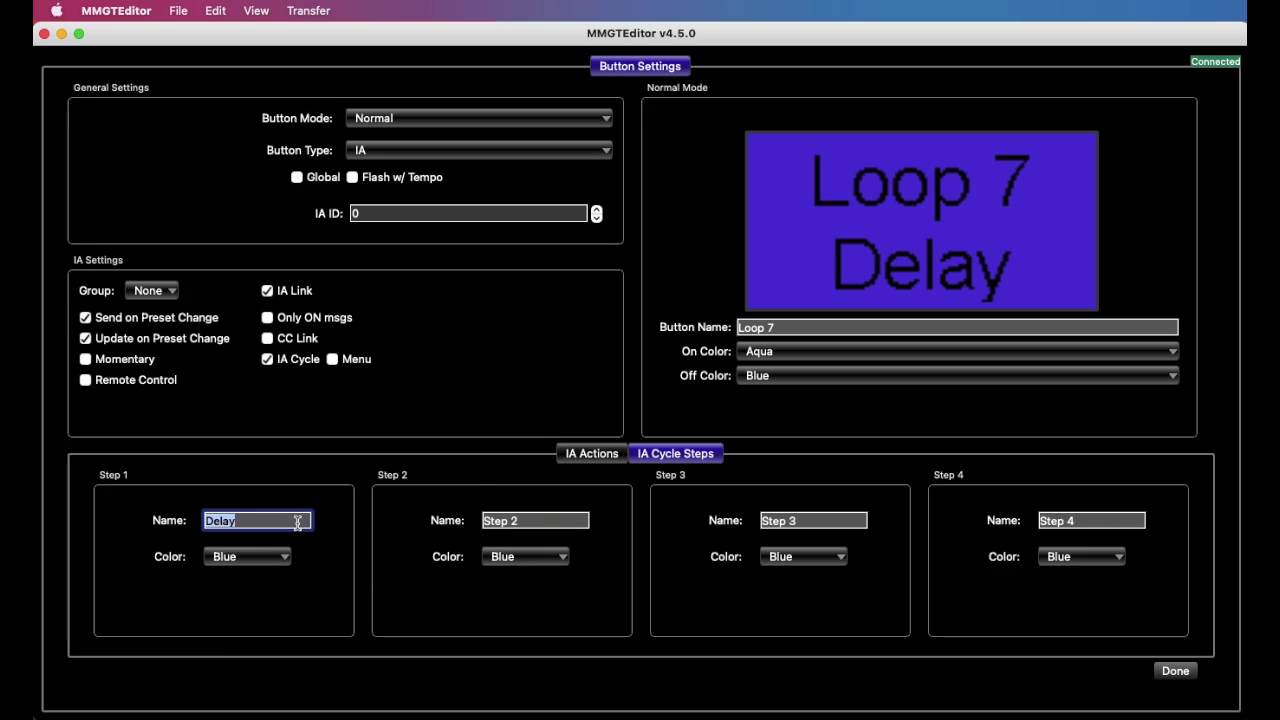
pyautogui.write('Off')
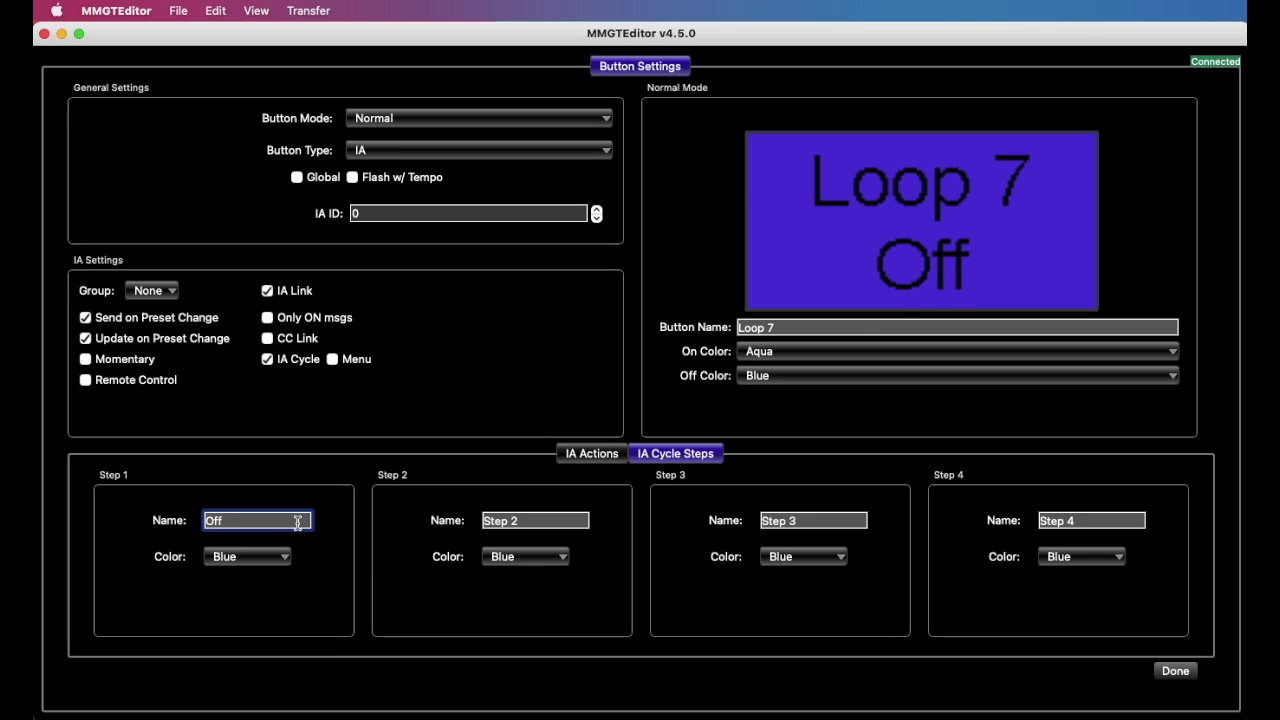
pyautogui.click(535, 519)
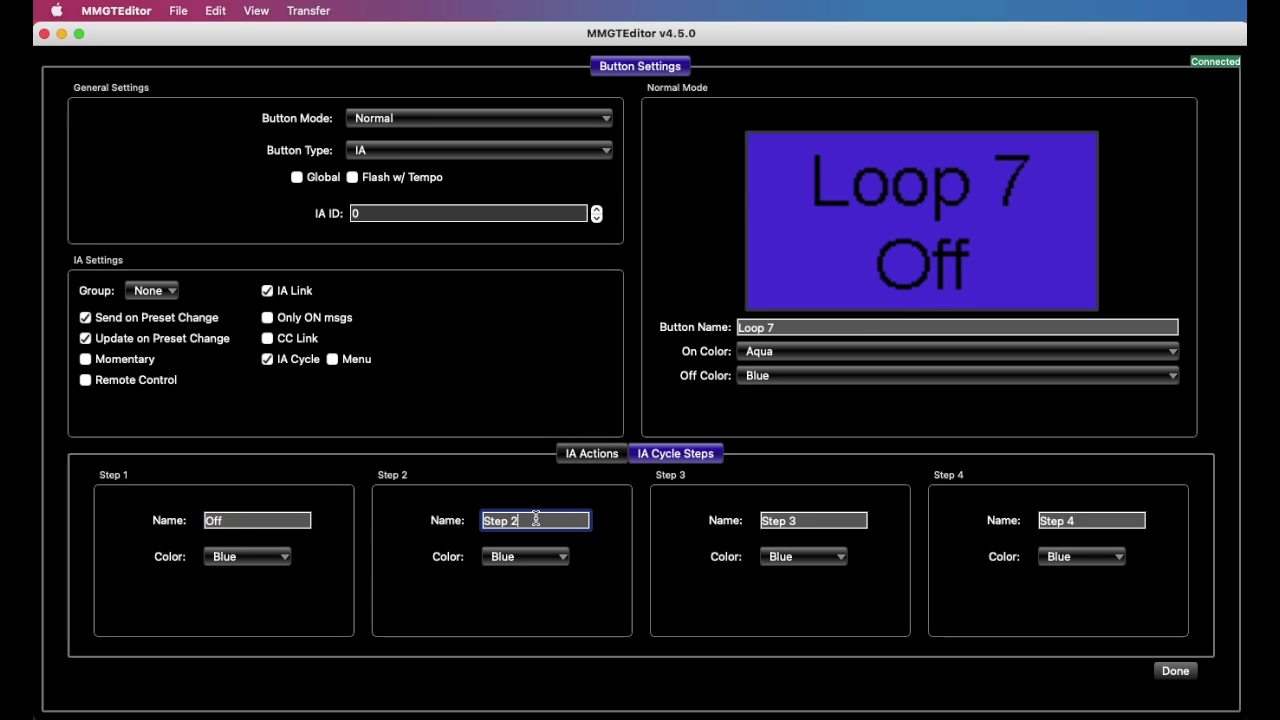
pyautogui.moveTo(536, 519); pyautogui.dragTo(449, 521)
pyautogui.write('Delay')
pyautogui.press('Tab')
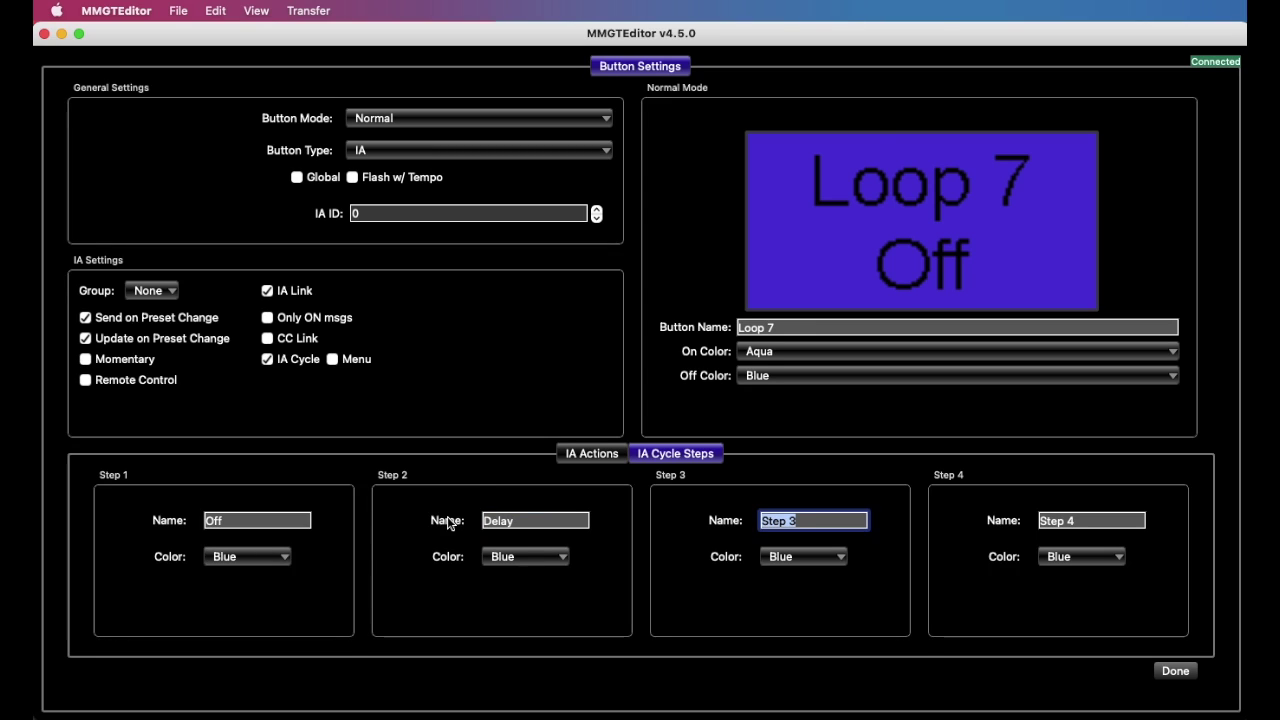
pyautogui.write('Reverb')
pyautogui.press('Tab')
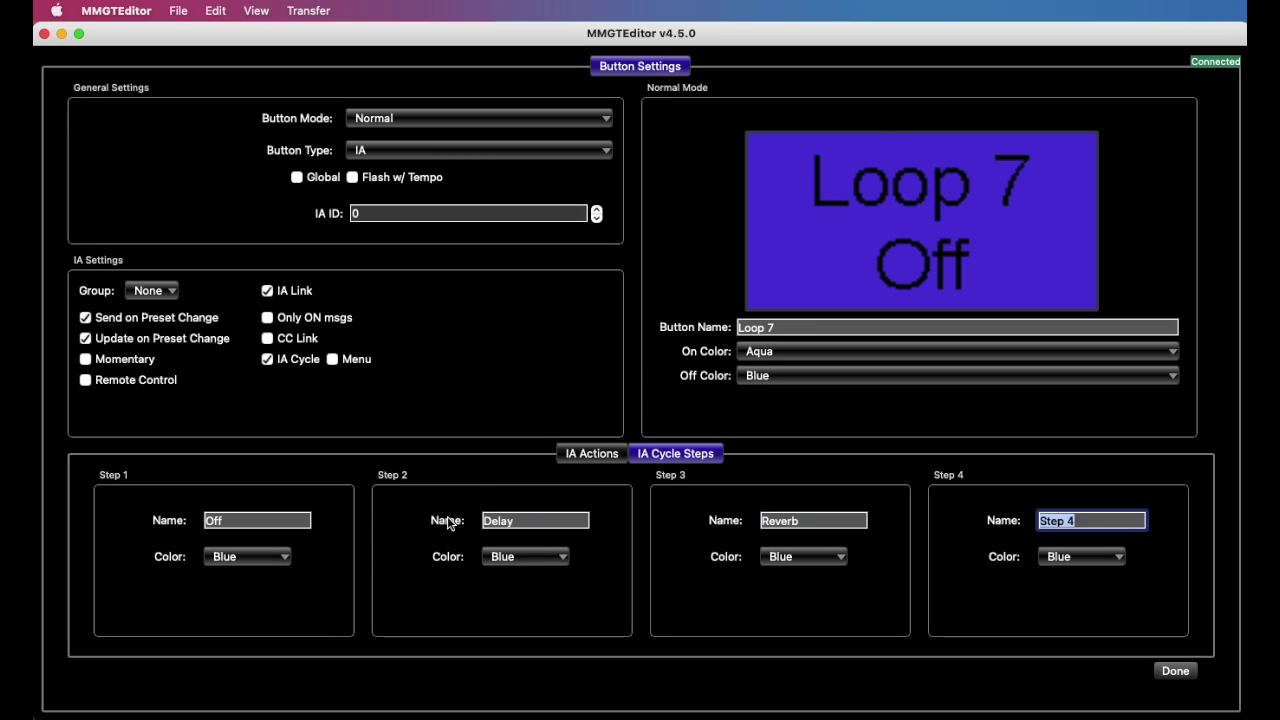
pyautogui.write('Chorus')
# Set the cycle step colors to Yellow for Delay, White for Reverb and Green for Chorus
pyautogui.click(252, 559)
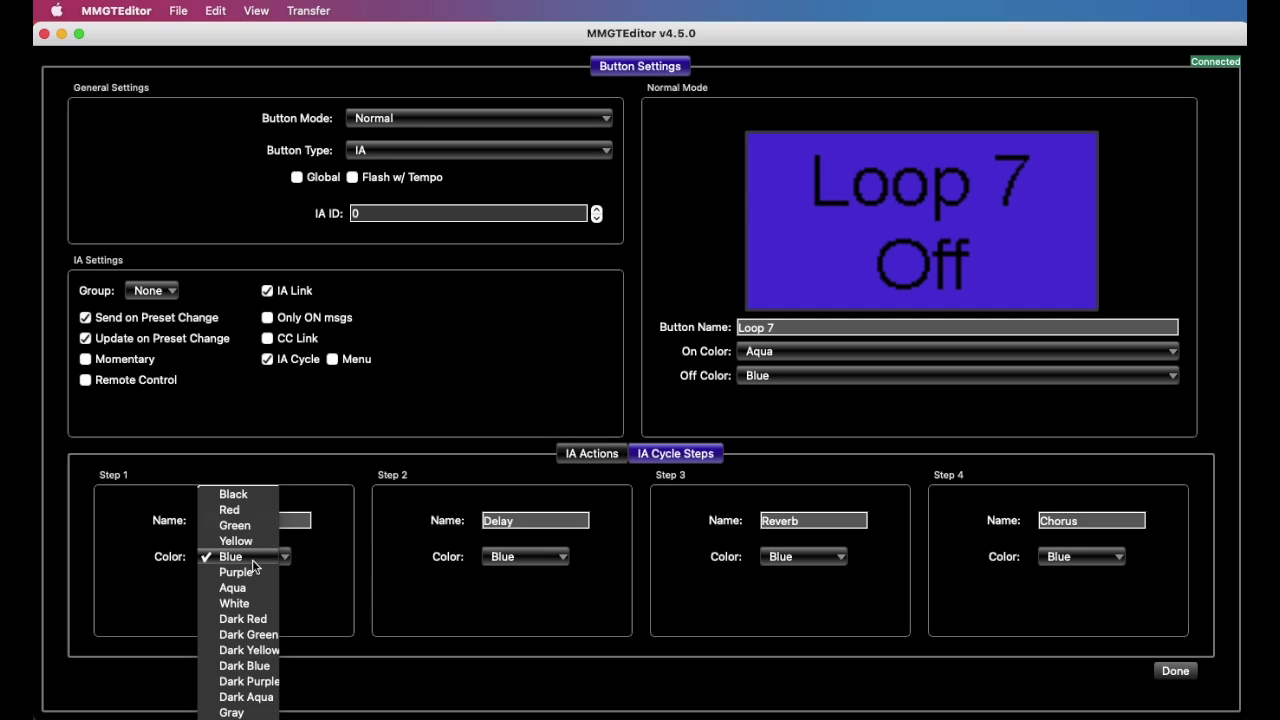
pyautogui.click(311, 569)
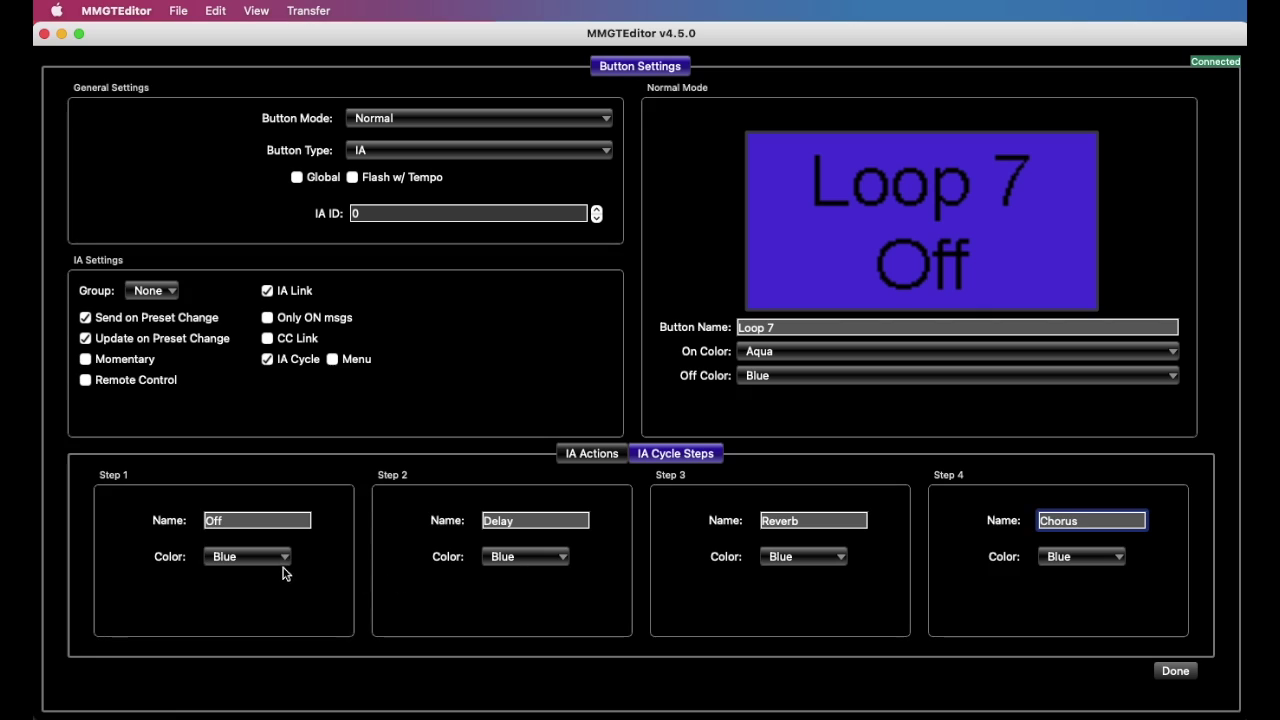
pyautogui.click(515, 560)
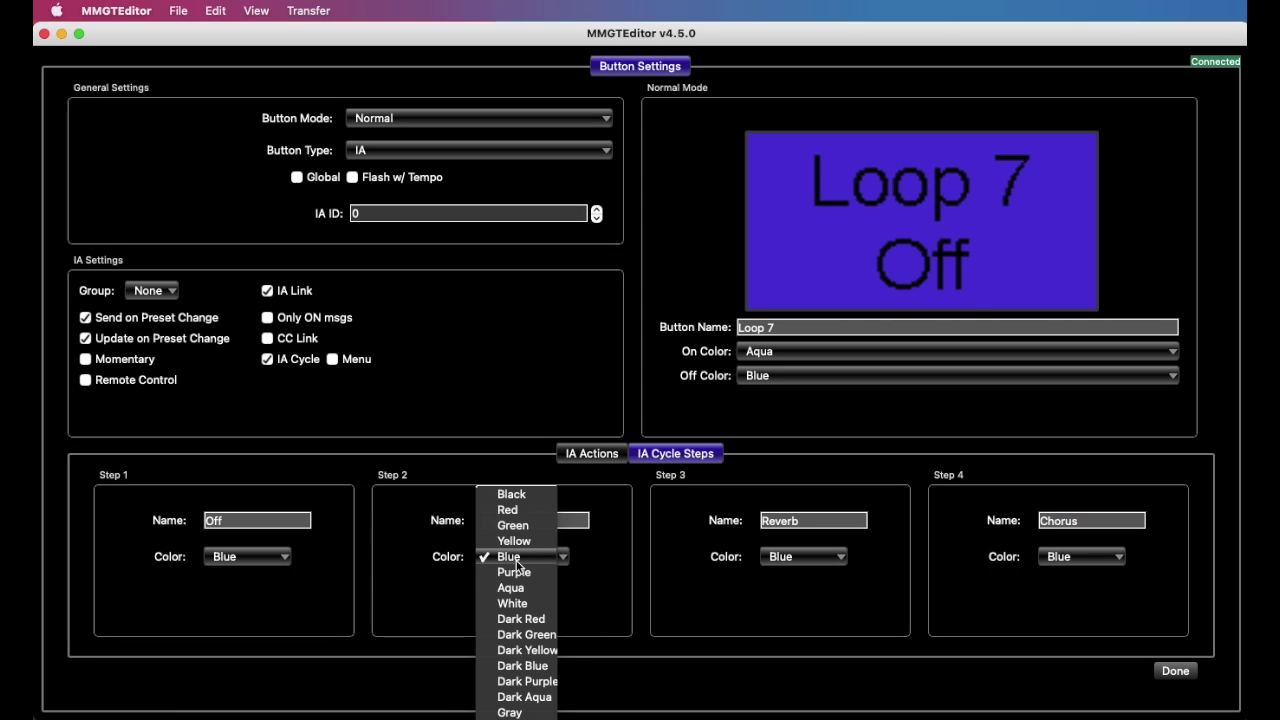
pyautogui.click(514, 541)
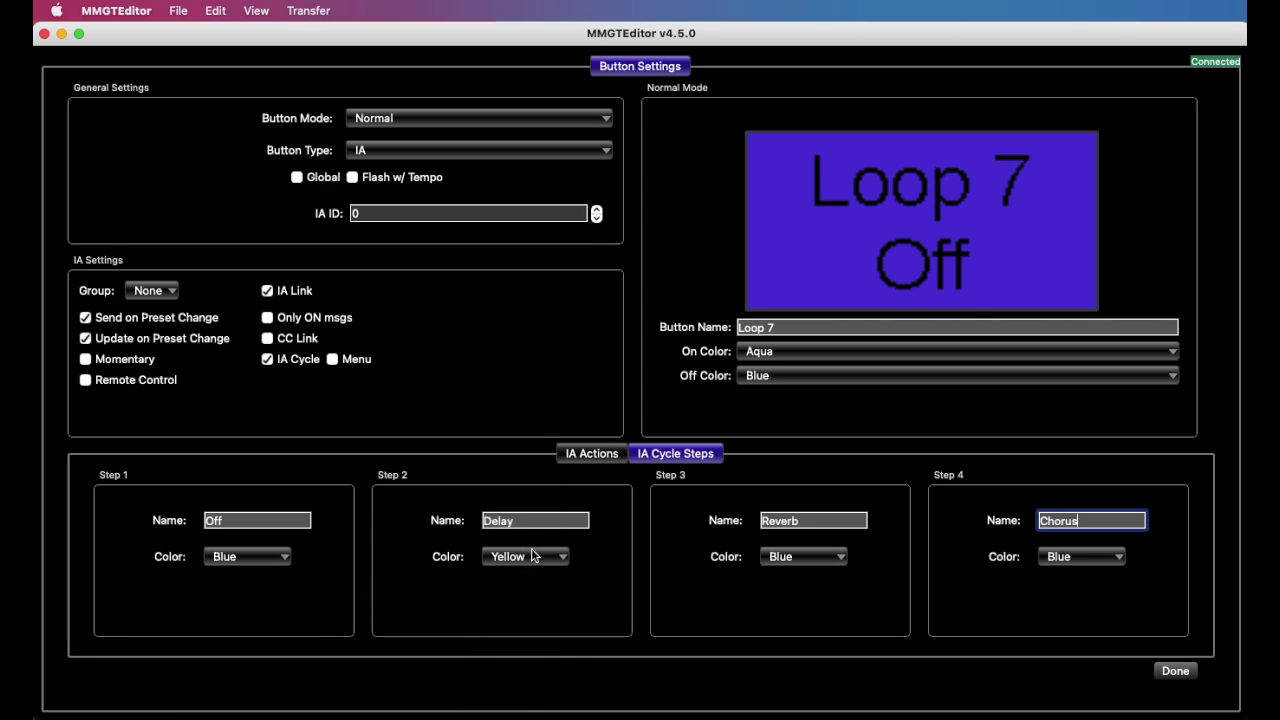
pyautogui.click(797, 558)
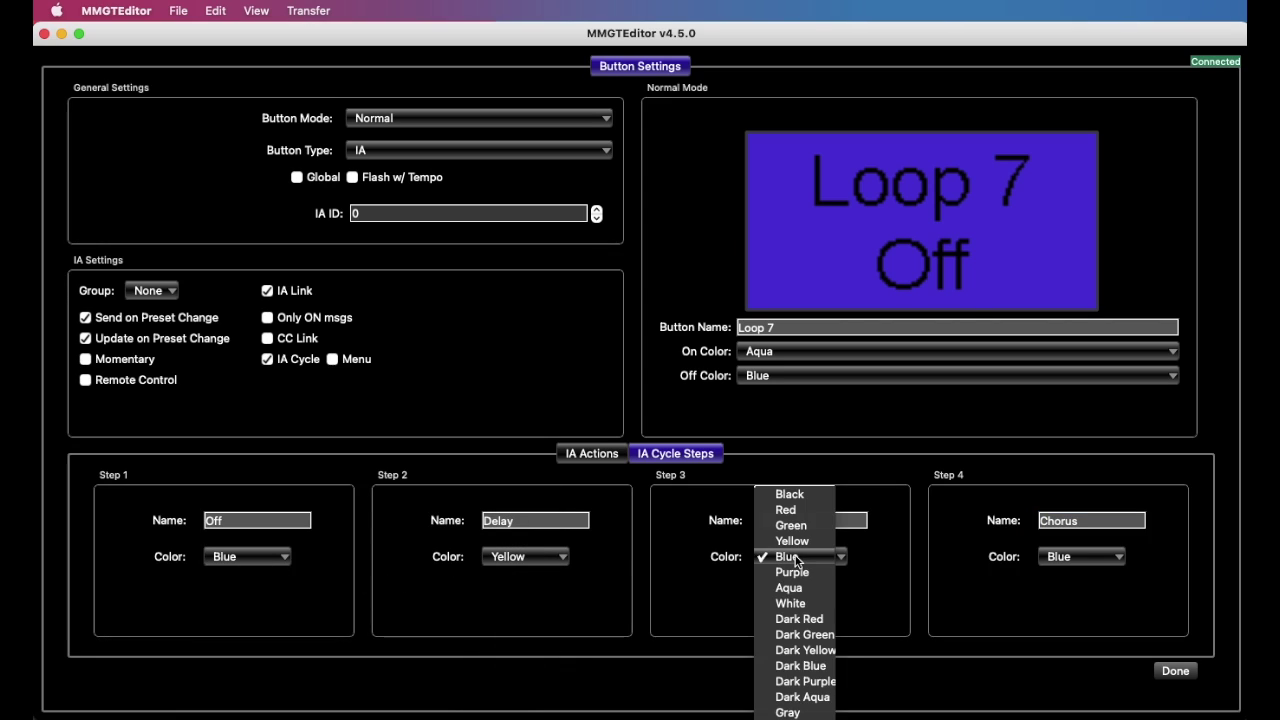
pyautogui.click(790, 603)
pyautogui.click(1046, 557)
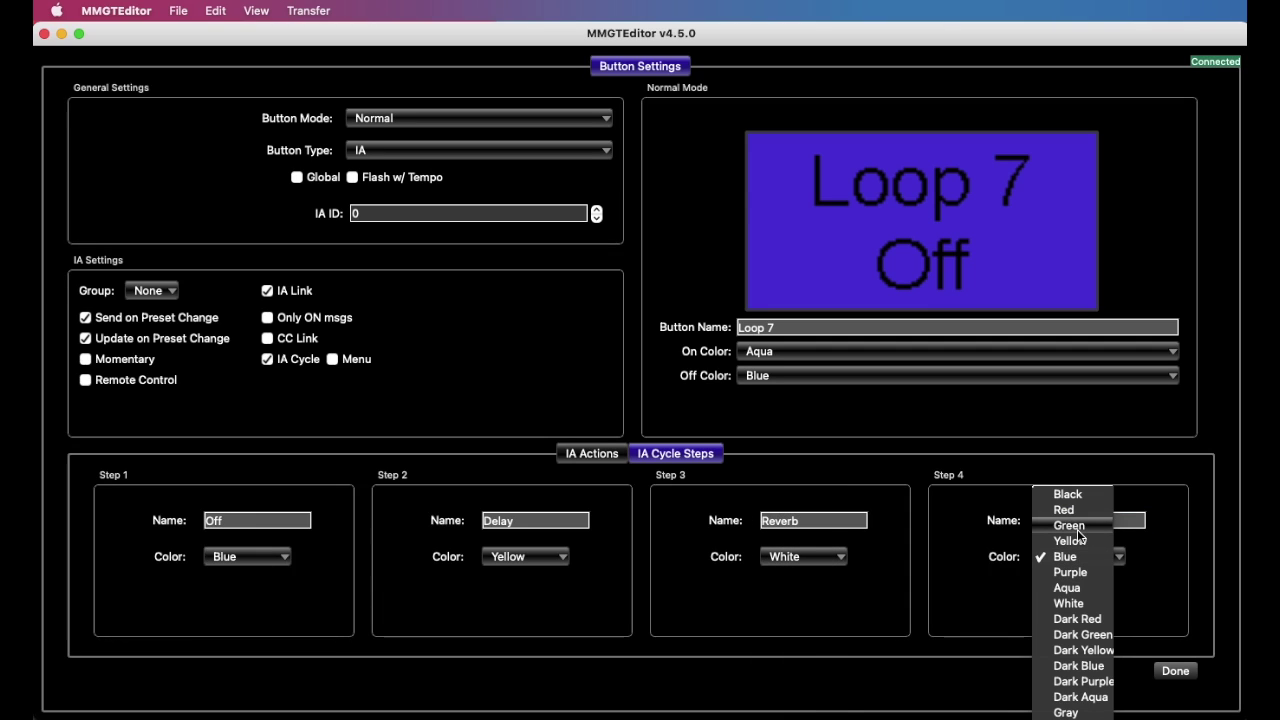
pyautogui.click(1062, 524)
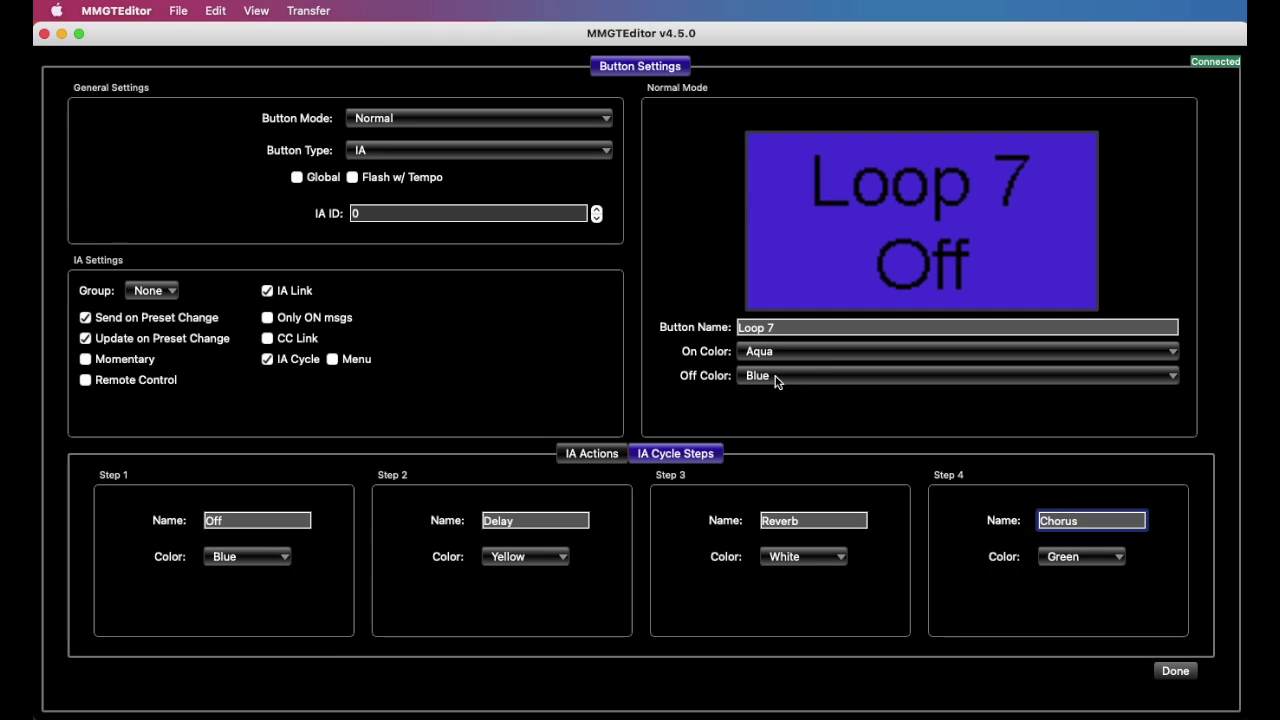
# Rename the Loop 7 button as H9 Preset
pyautogui.doubleClick(795, 327)
pyautogui.tripleClick(795, 327)
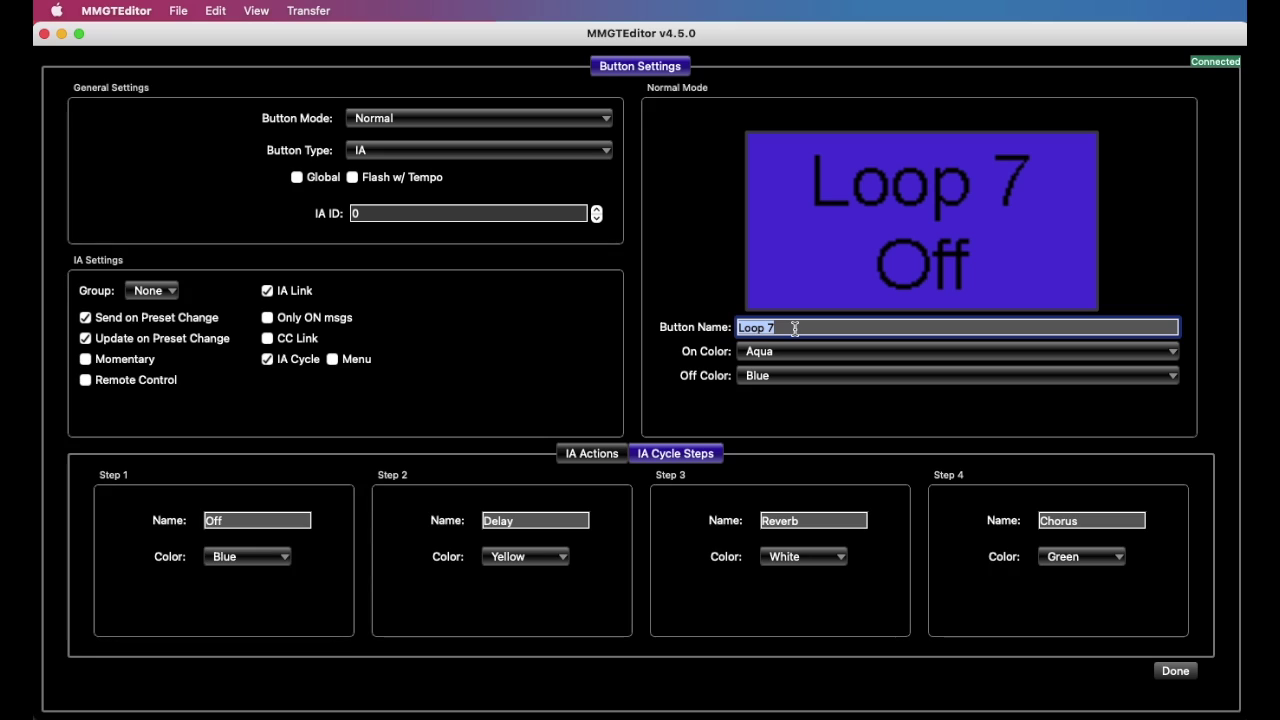
pyautogui.write('H9')
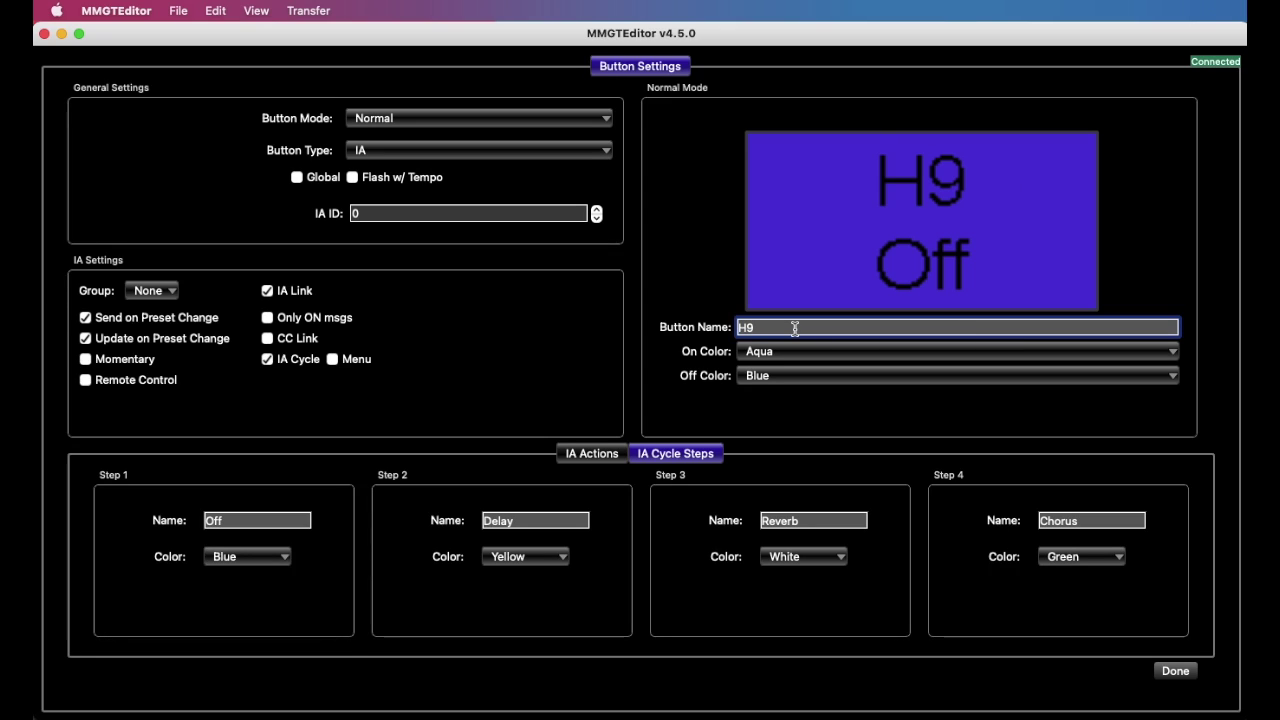
pyautogui.write(' Preset')
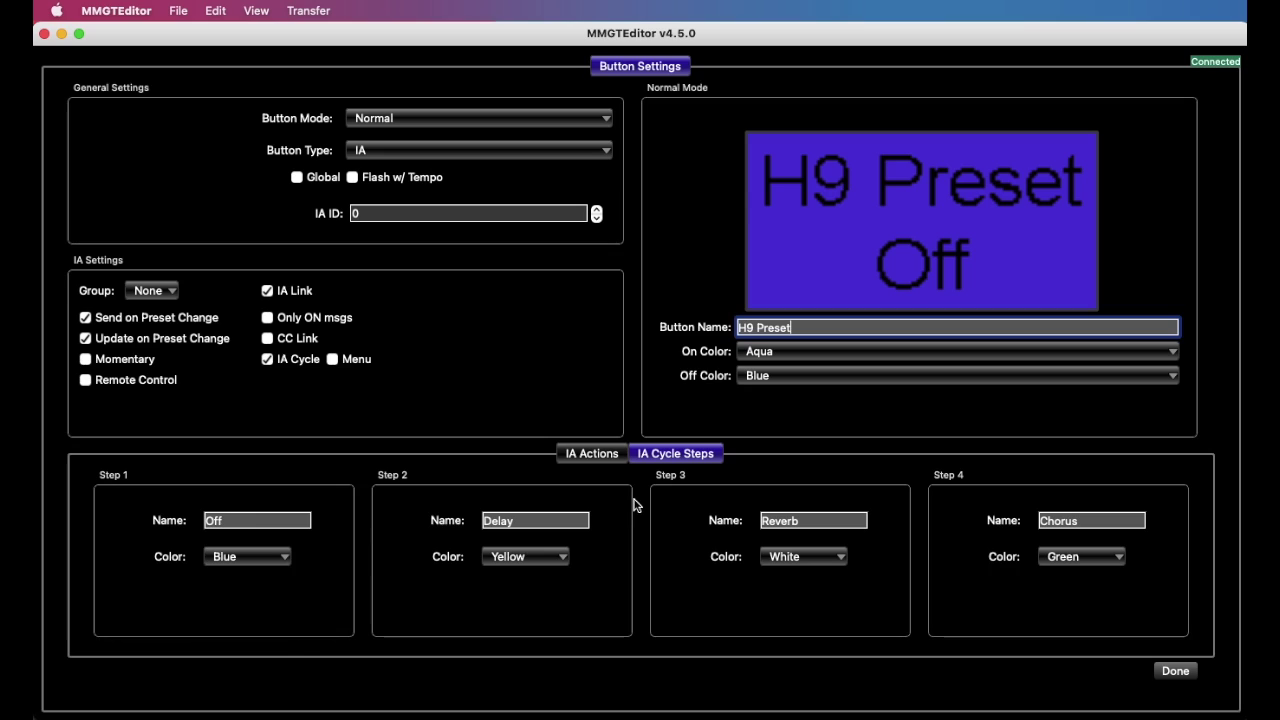
# Assign the H9's CC number 10, Bypass, to the button's existing CC Toggle action
pyautogui.click(604, 458)
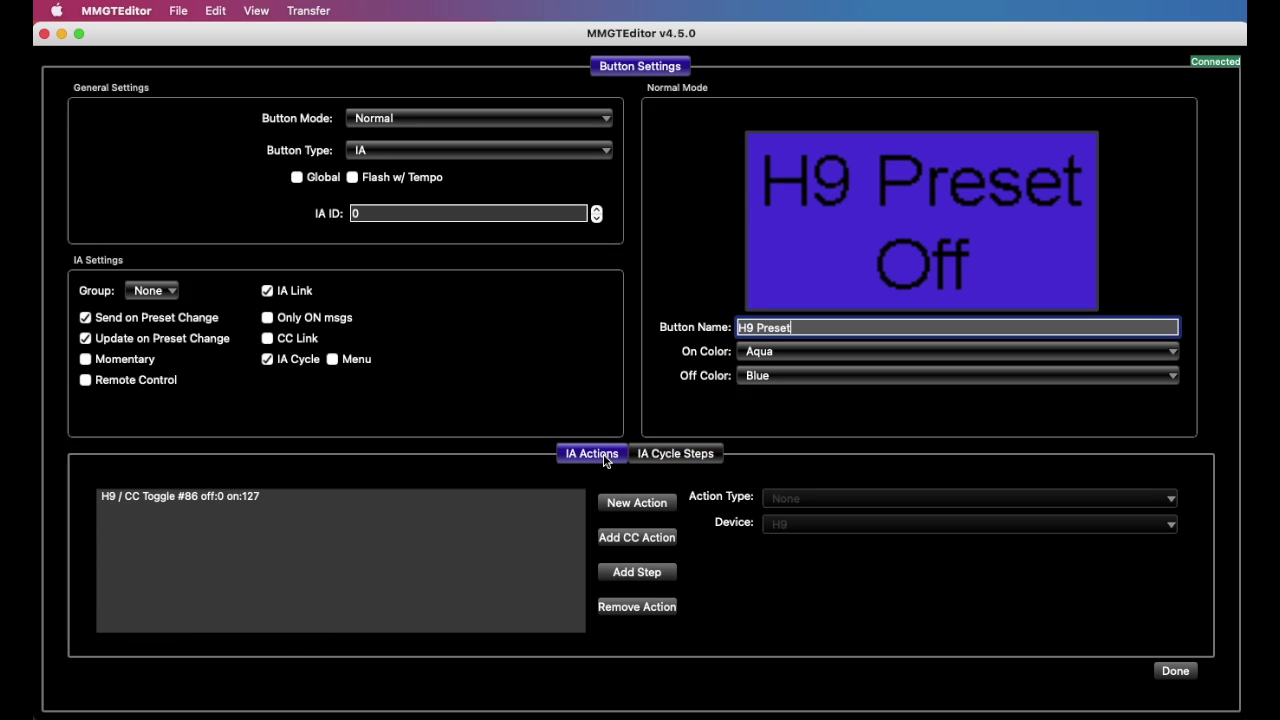
pyautogui.click(380, 497)
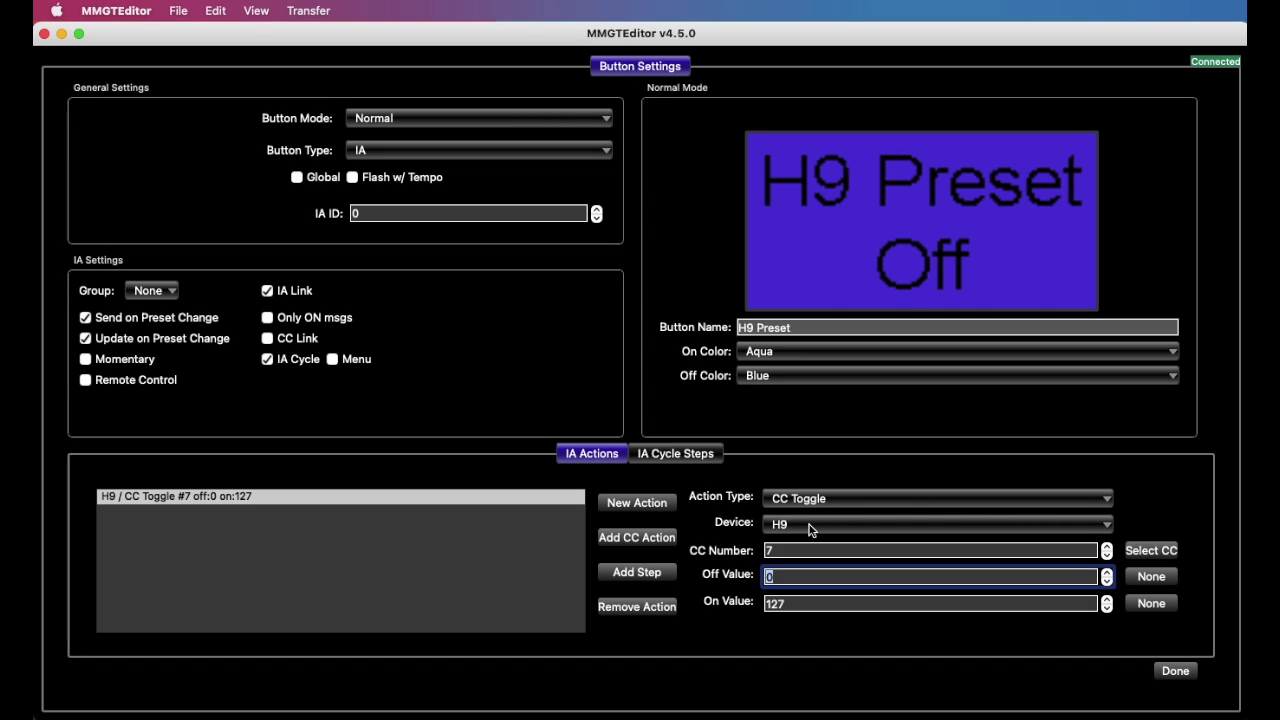
pyautogui.click(1152, 551)
pyautogui.click(921, 389)
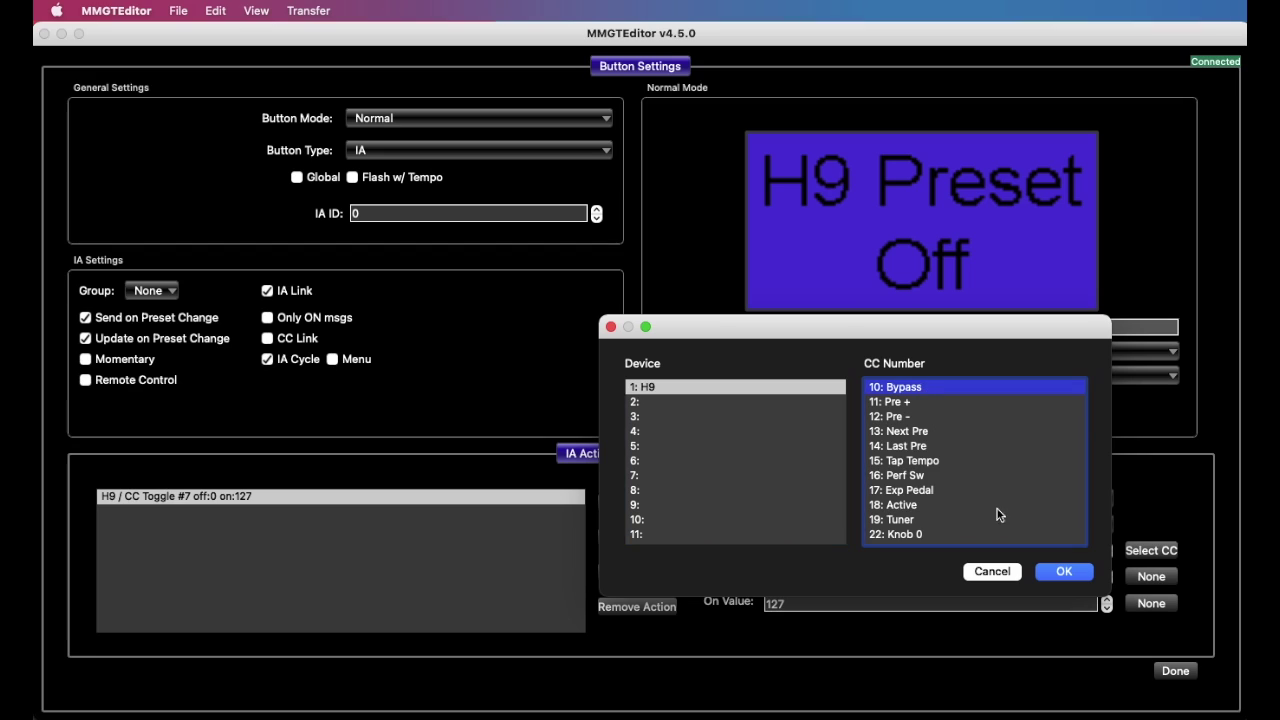
pyautogui.click(1063, 571)
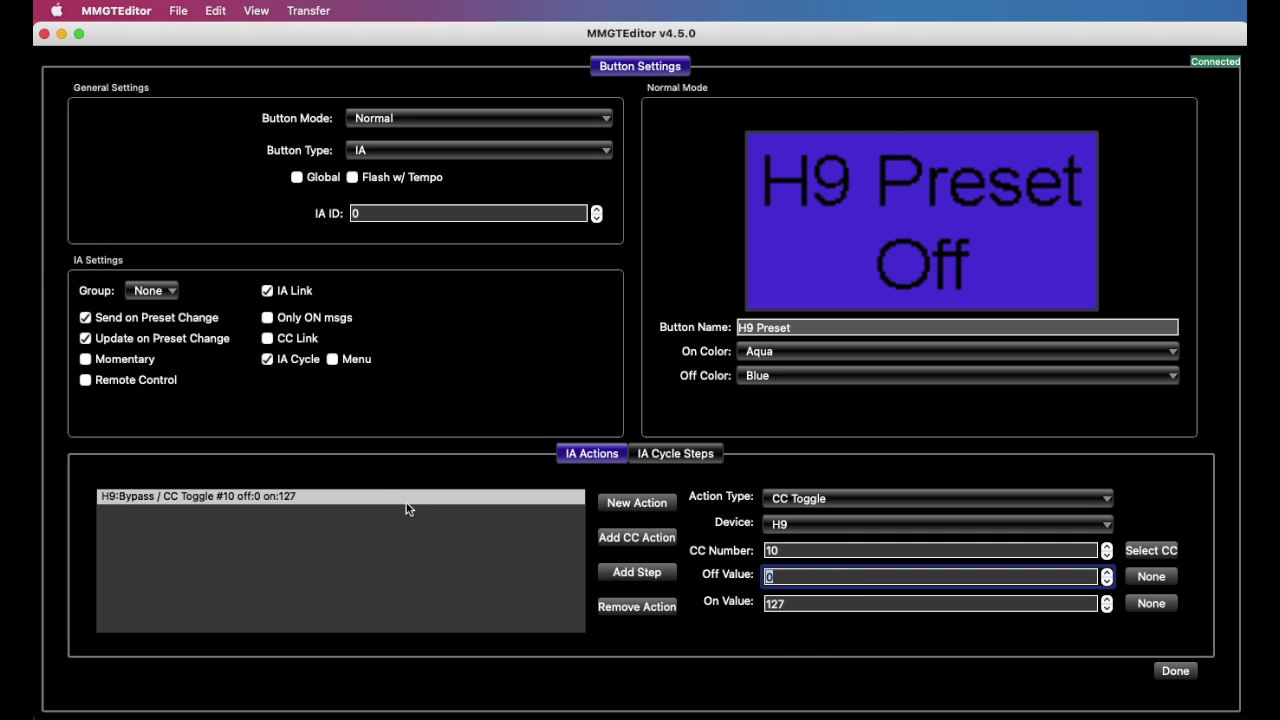
# Set the on value of the Bypass CC Toggle action to 0
pyautogui.click(797, 550)
pyautogui.click(805, 605)
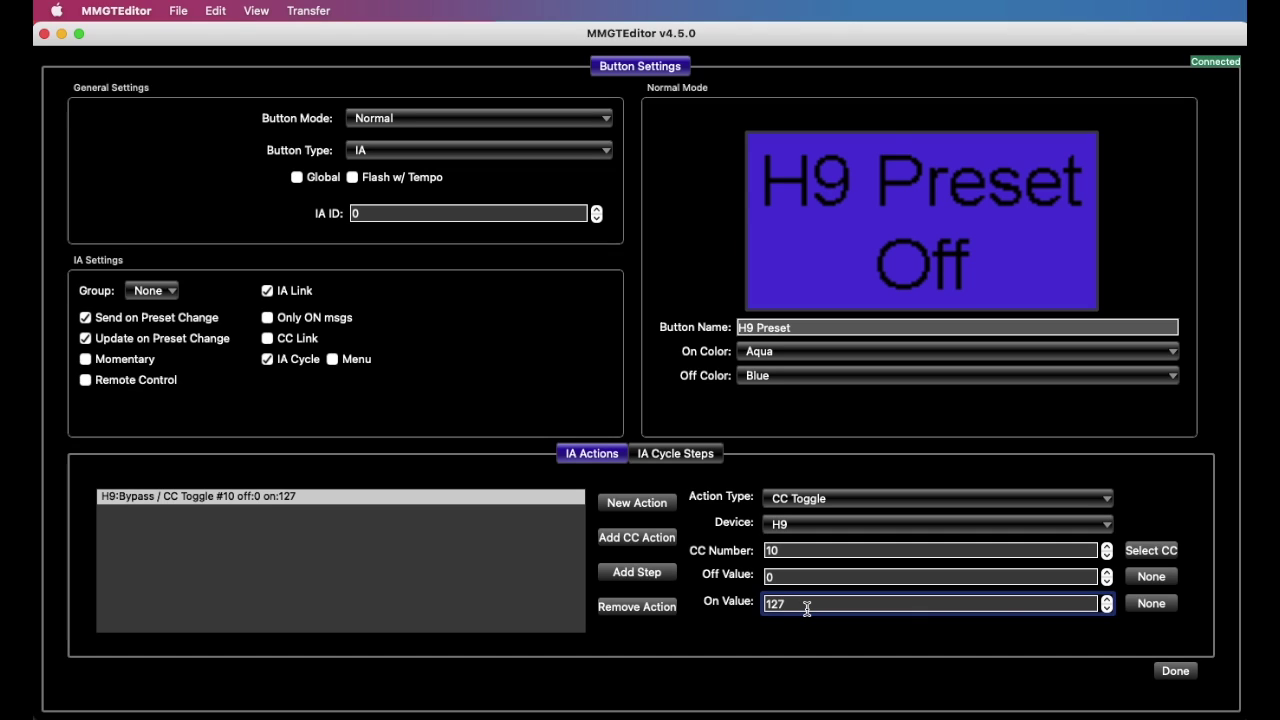
pyautogui.press('BackSpace')
pyautogui.press('BackSpace')
pyautogui.press('BackSpace')
pyautogui.write('0')
# Add a Step action followed by an H9 Bypass CC action, keeping its on value at 127
pyautogui.click(641, 575)
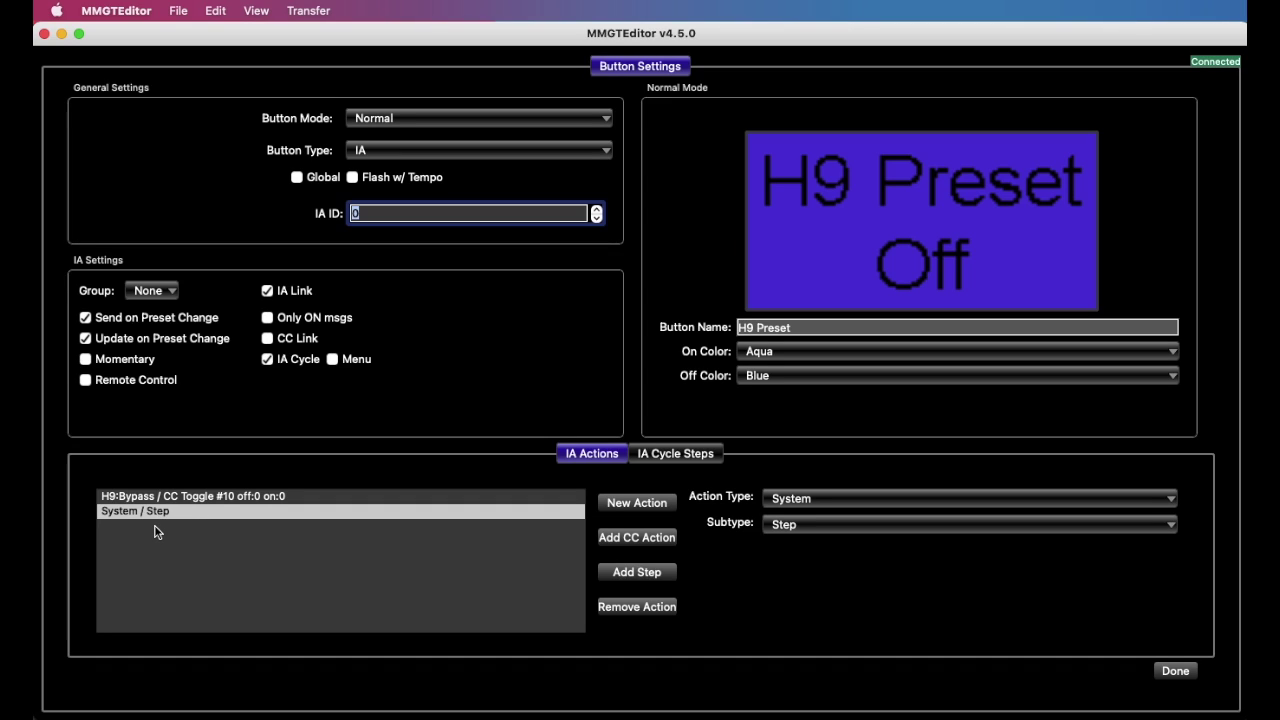
pyautogui.click(649, 537)
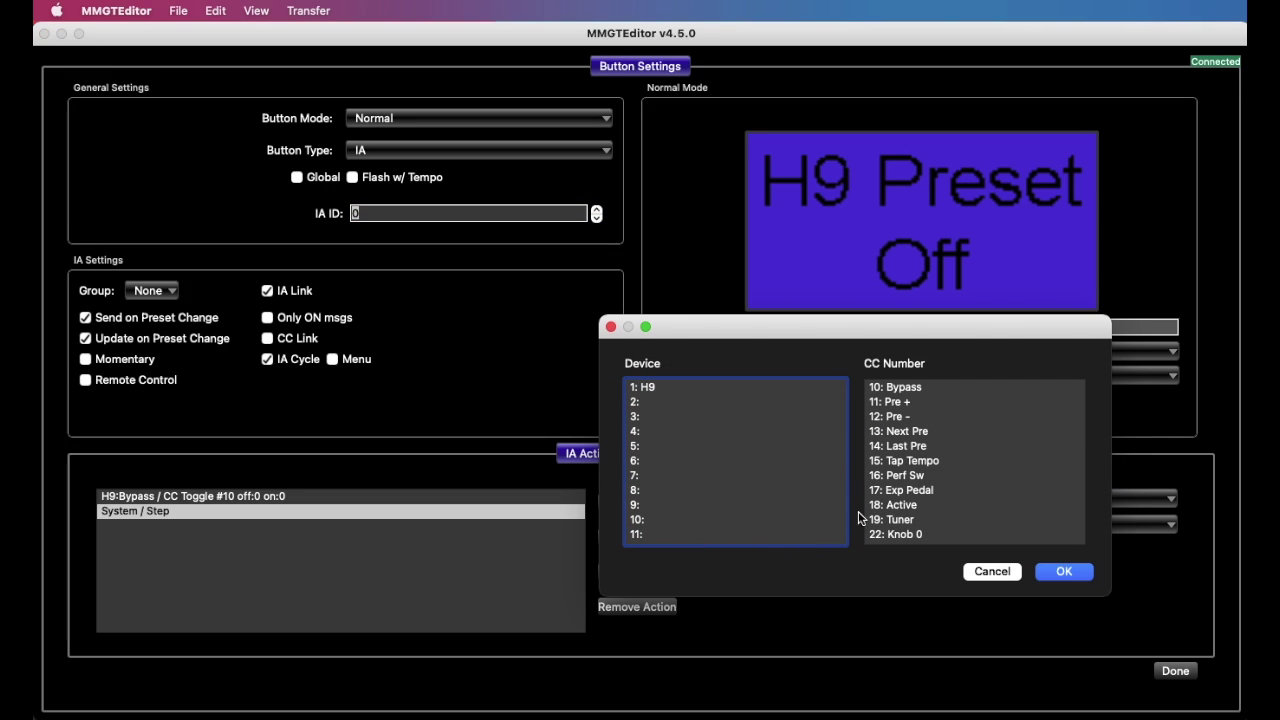
pyautogui.click(749, 387)
pyautogui.click(900, 387)
pyautogui.click(1066, 572)
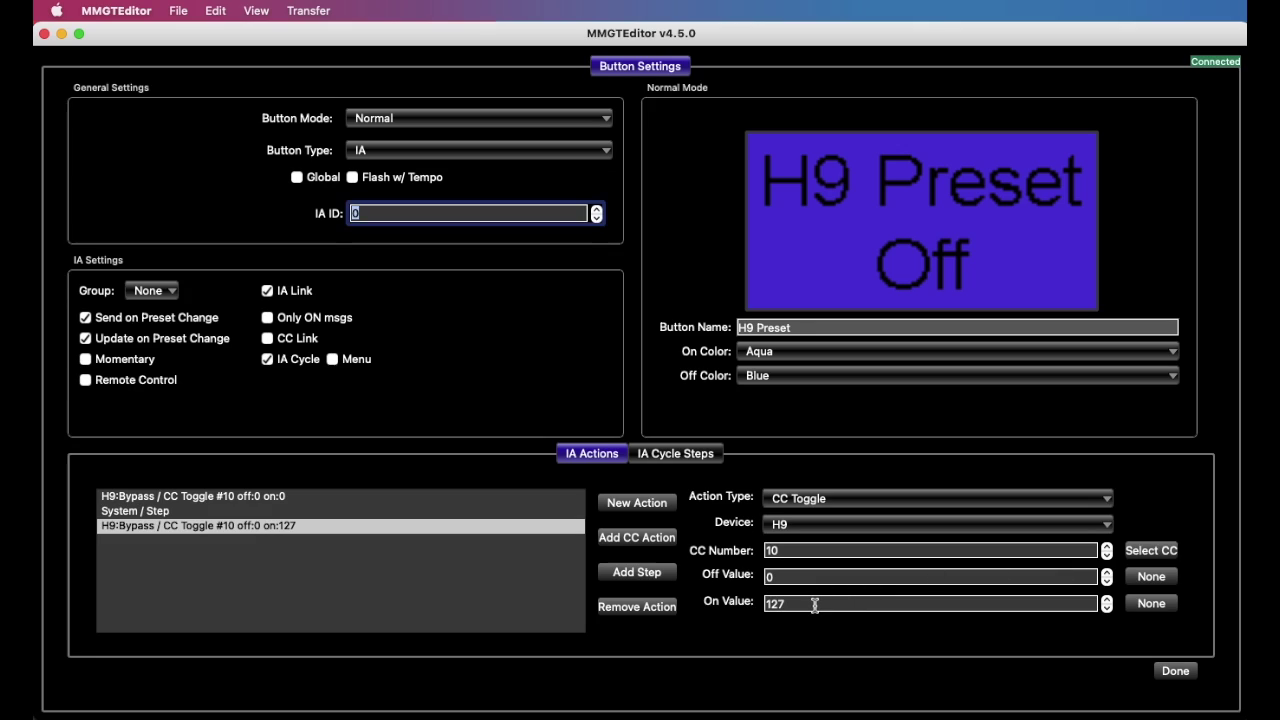
pyautogui.click(810, 605)
pyautogui.click(810, 605)
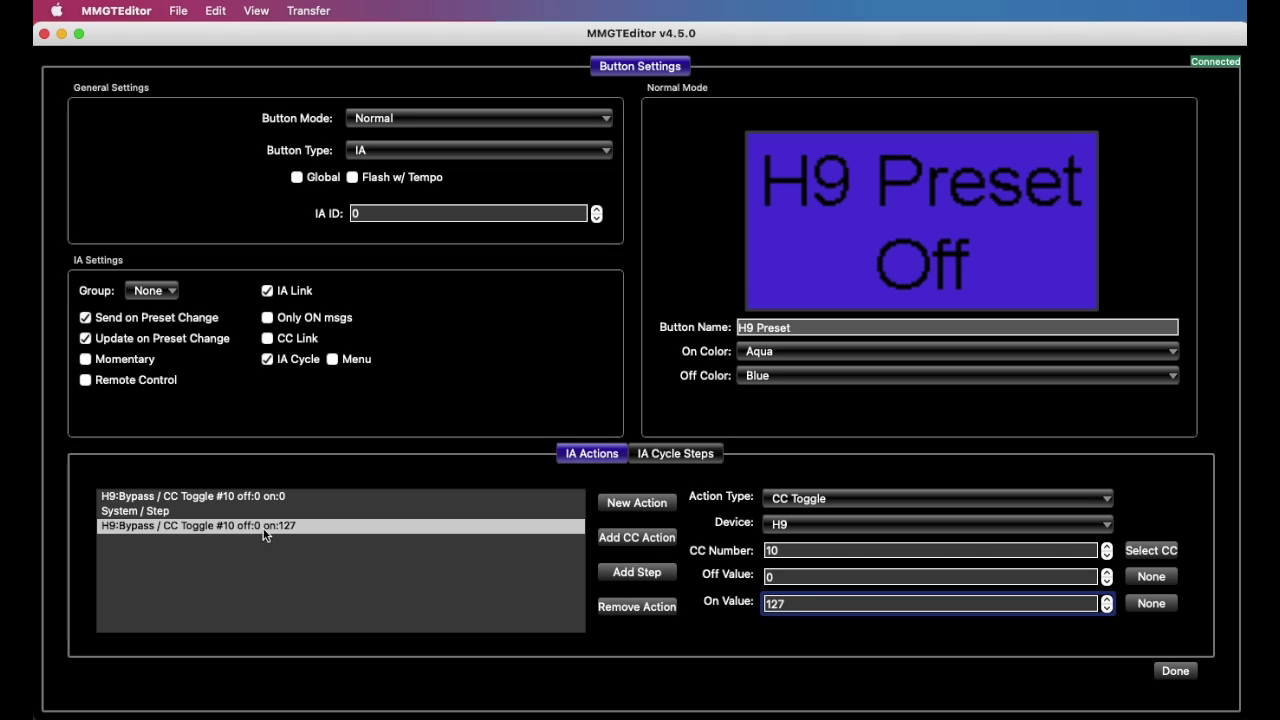
# Add an H9 program change action after the second Bypass action, with its on PC number set to 5
pyautogui.click(634, 503)
pyautogui.click(813, 503)
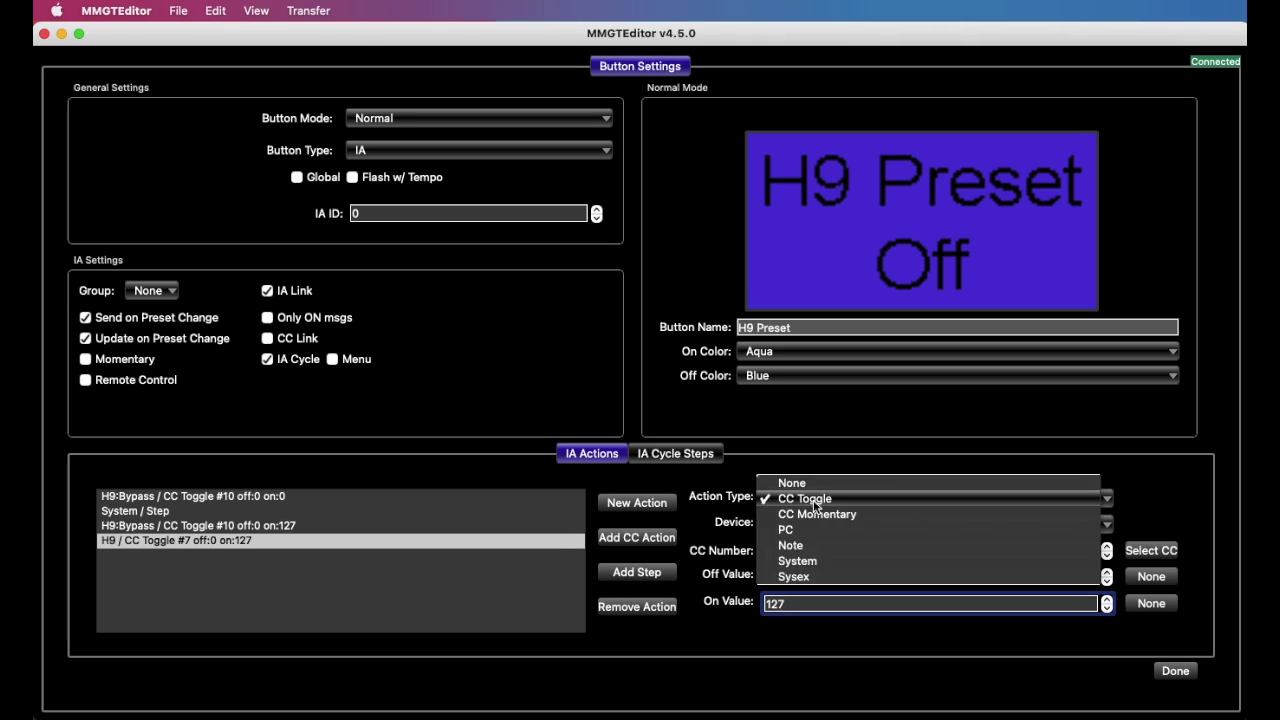
pyautogui.click(813, 530)
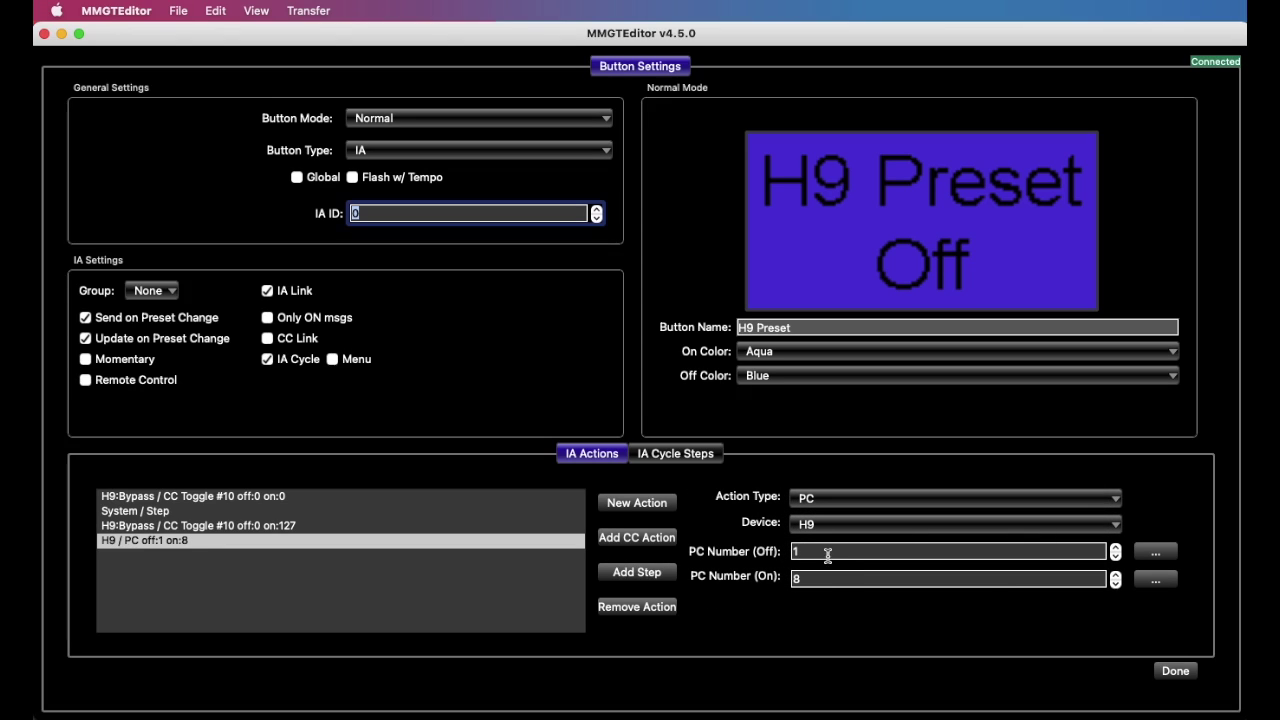
pyautogui.click(827, 576)
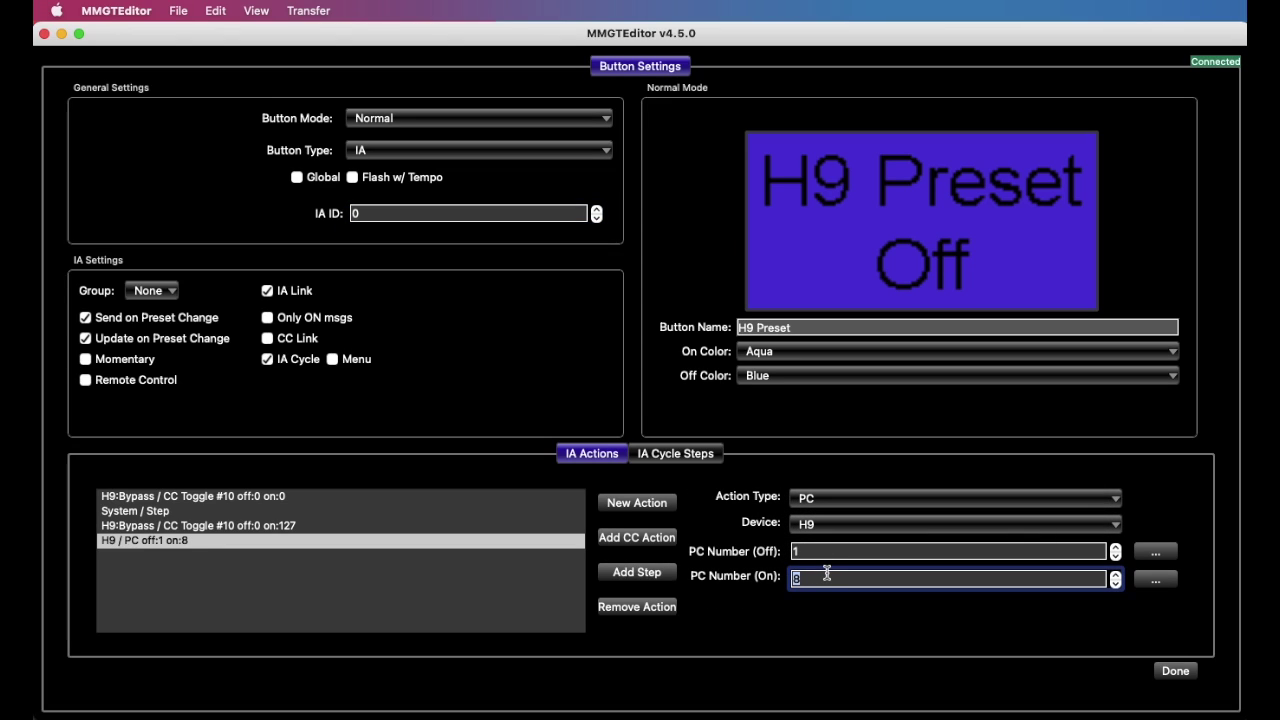
pyautogui.write('5')
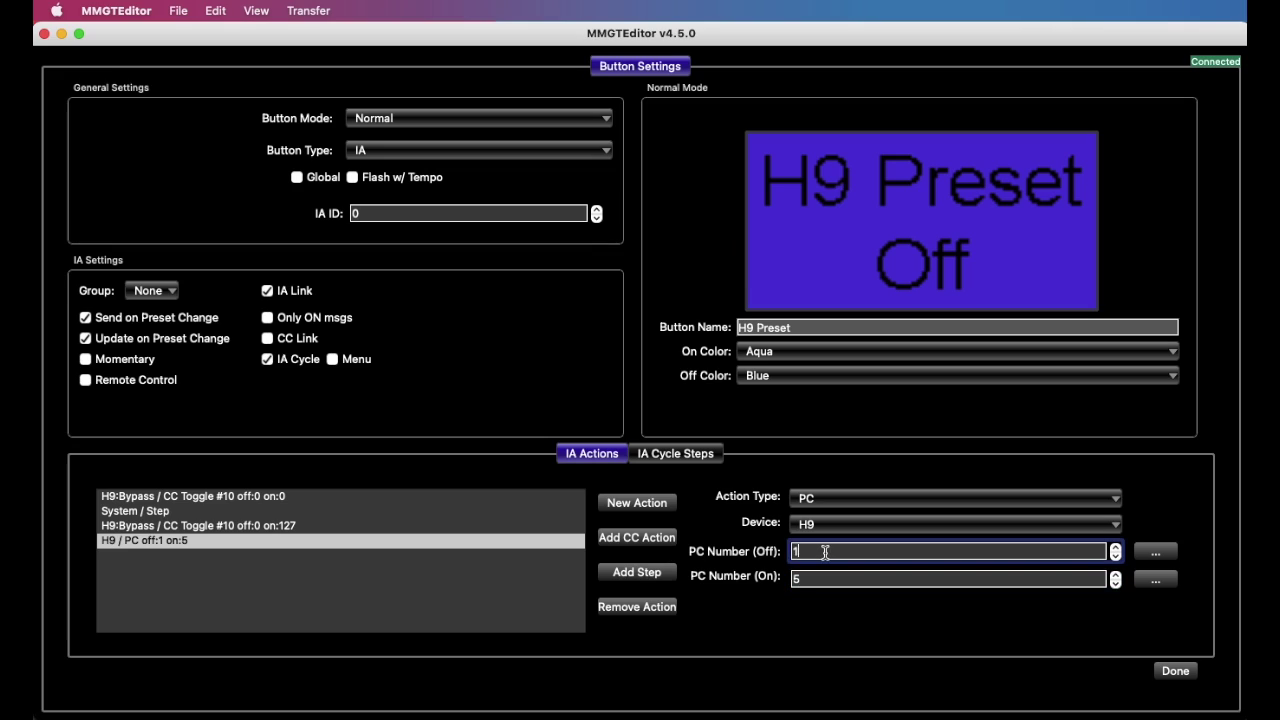
pyautogui.click(825, 552)
# Add a Step action followed by an H9 program change action with on PC number 2
pyautogui.click(636, 574)
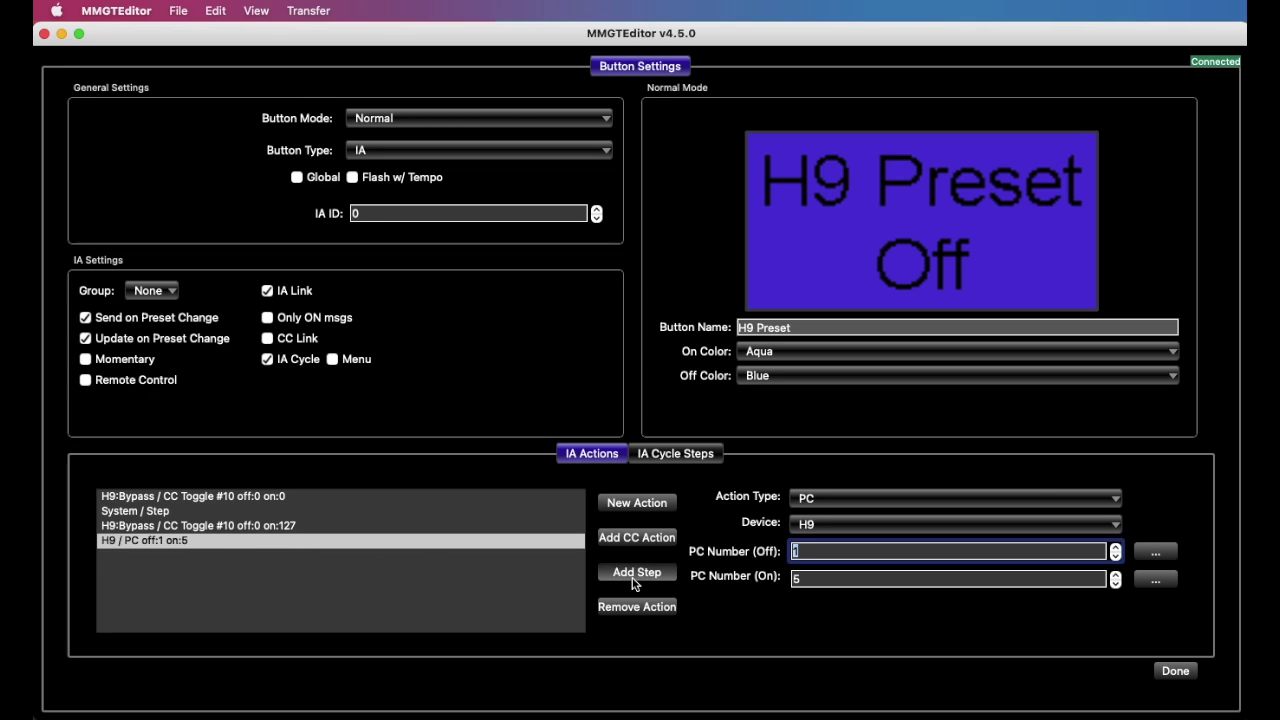
pyautogui.click(656, 508)
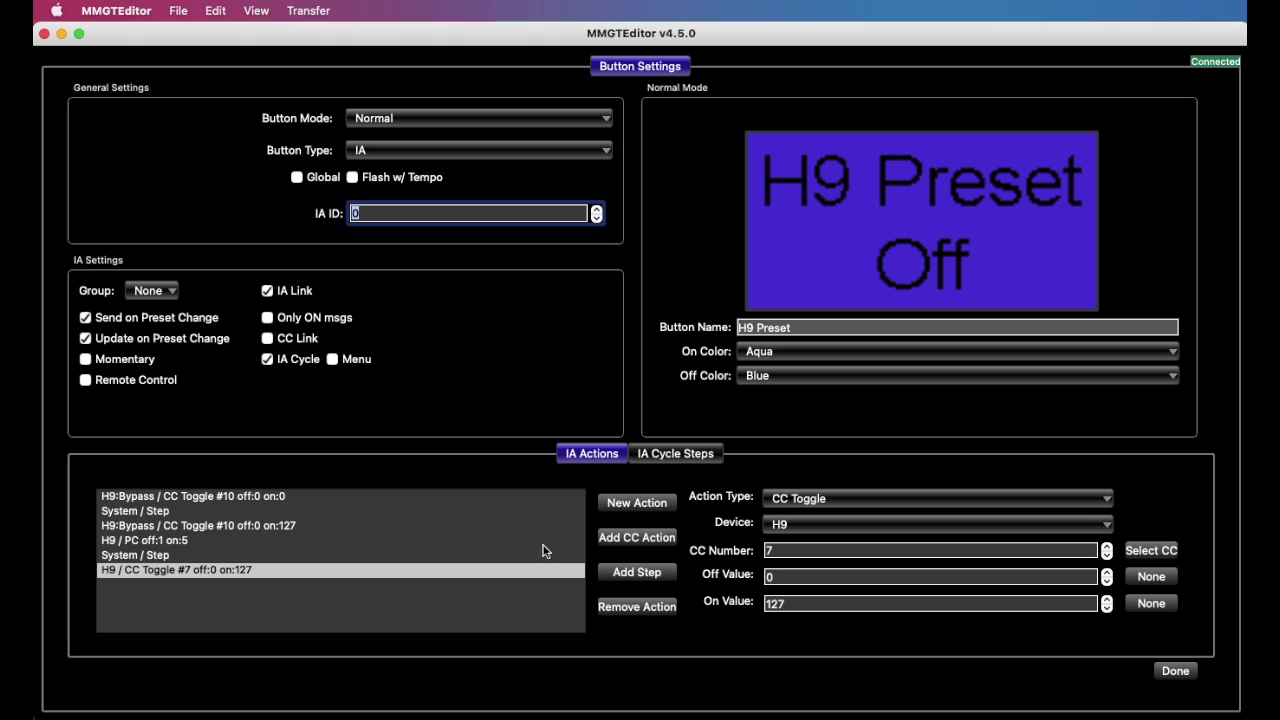
pyautogui.click(818, 502)
pyautogui.click(818, 531)
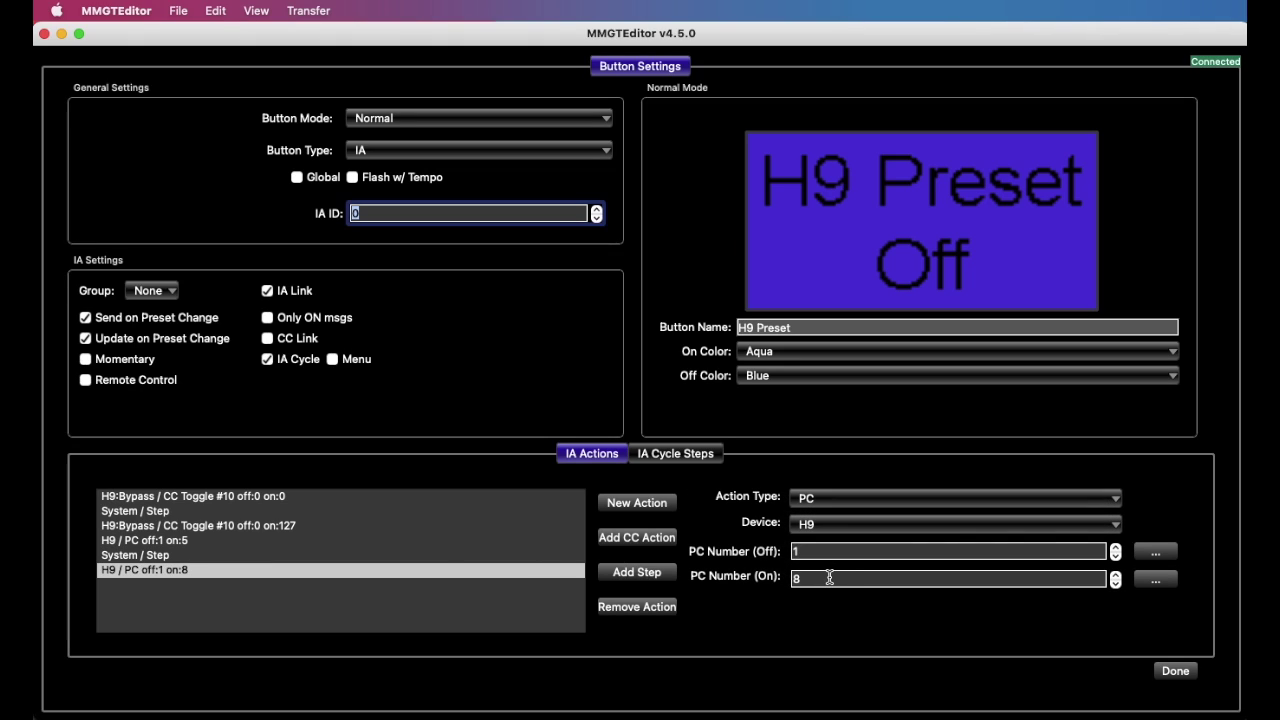
pyautogui.click(828, 577)
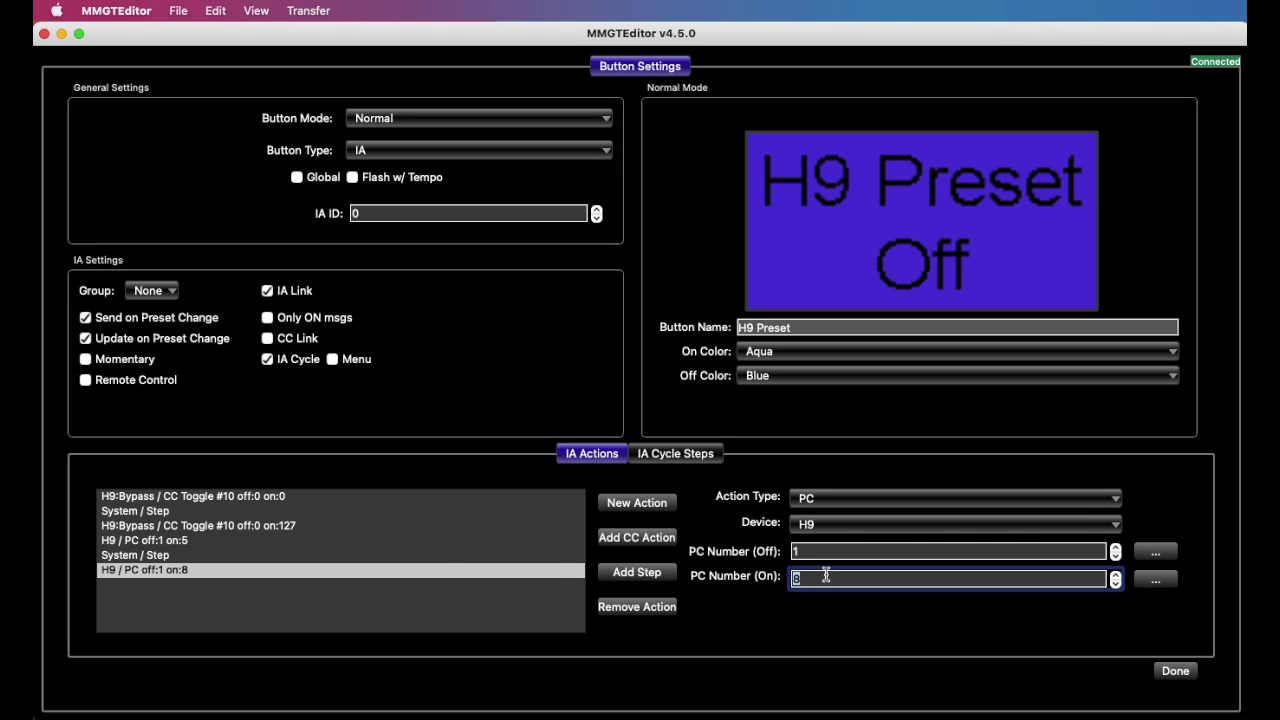
pyautogui.write('2')
# Add another Step action and an H9 program change action with on PC number 27, and finish the button's settings
pyautogui.click(662, 574)
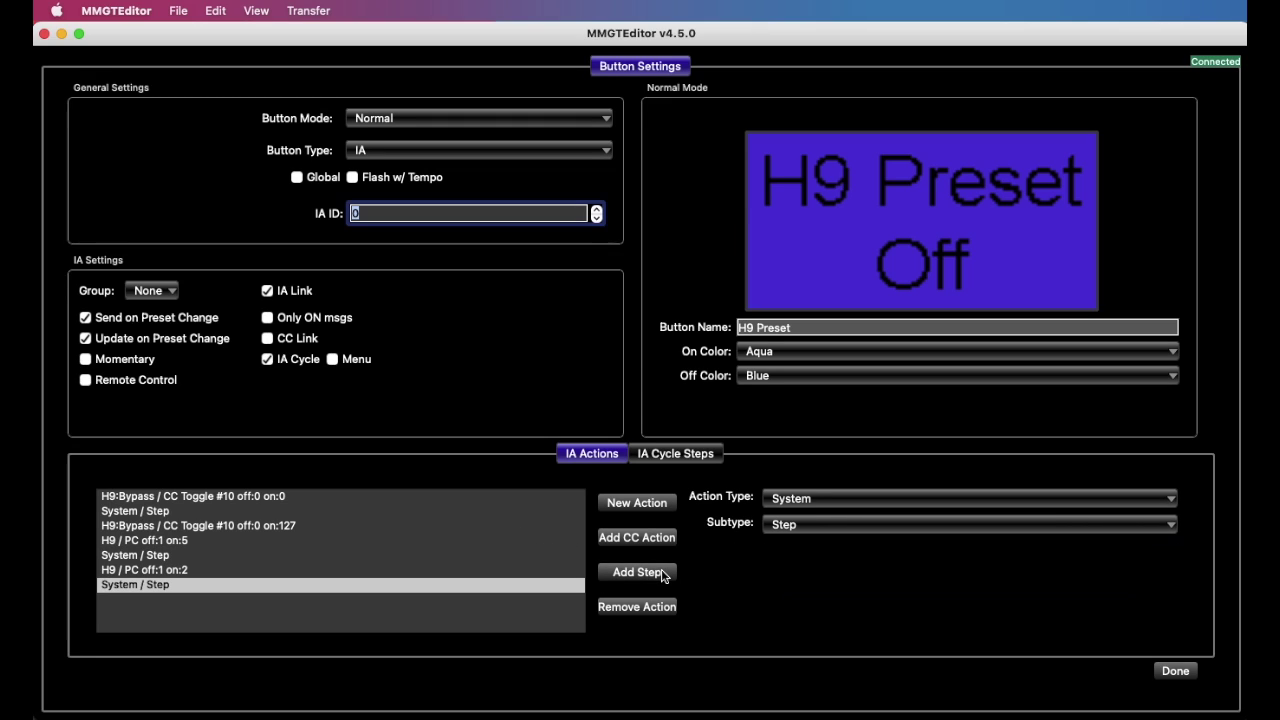
pyautogui.click(657, 503)
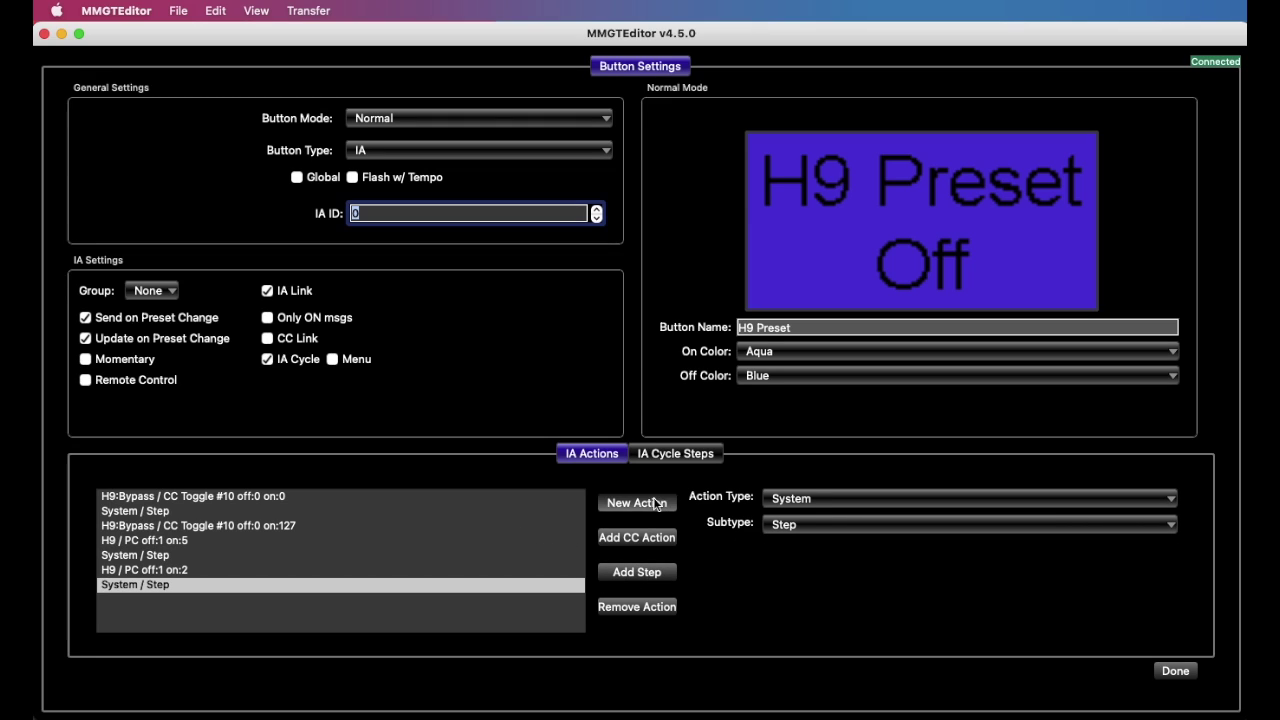
pyautogui.click(800, 497)
pyautogui.click(803, 530)
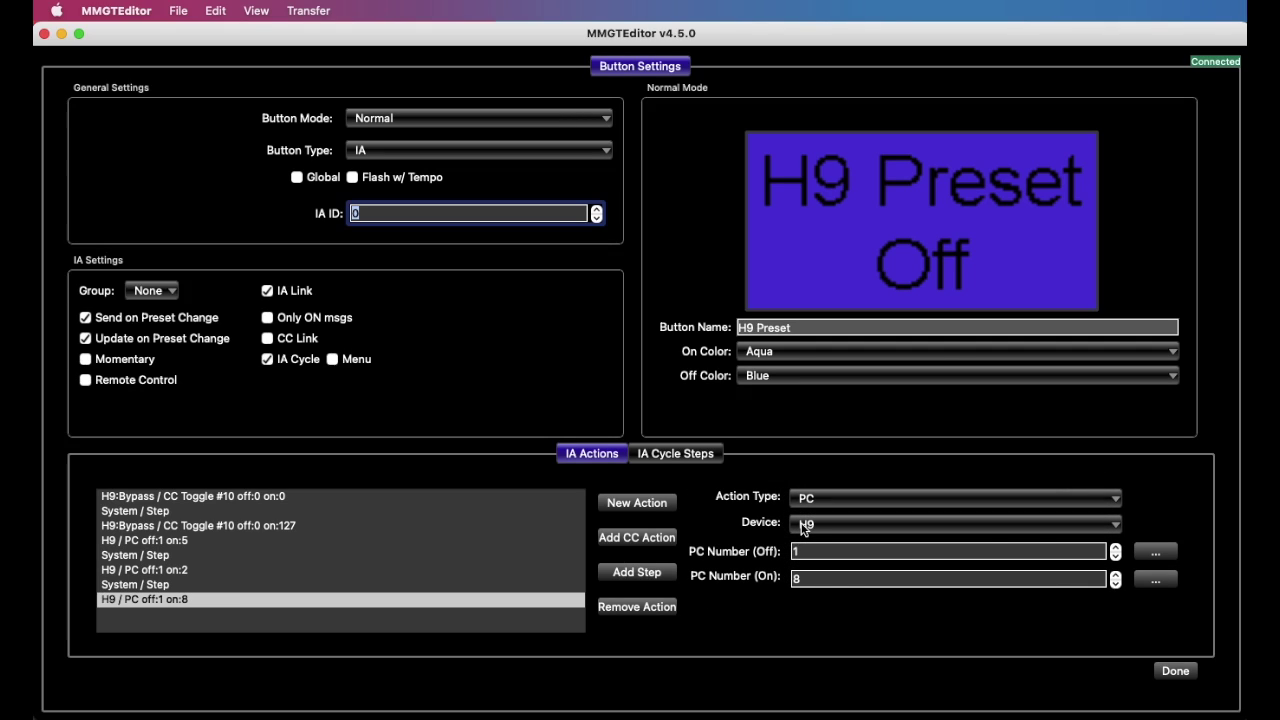
pyautogui.click(832, 576)
pyautogui.write('27')
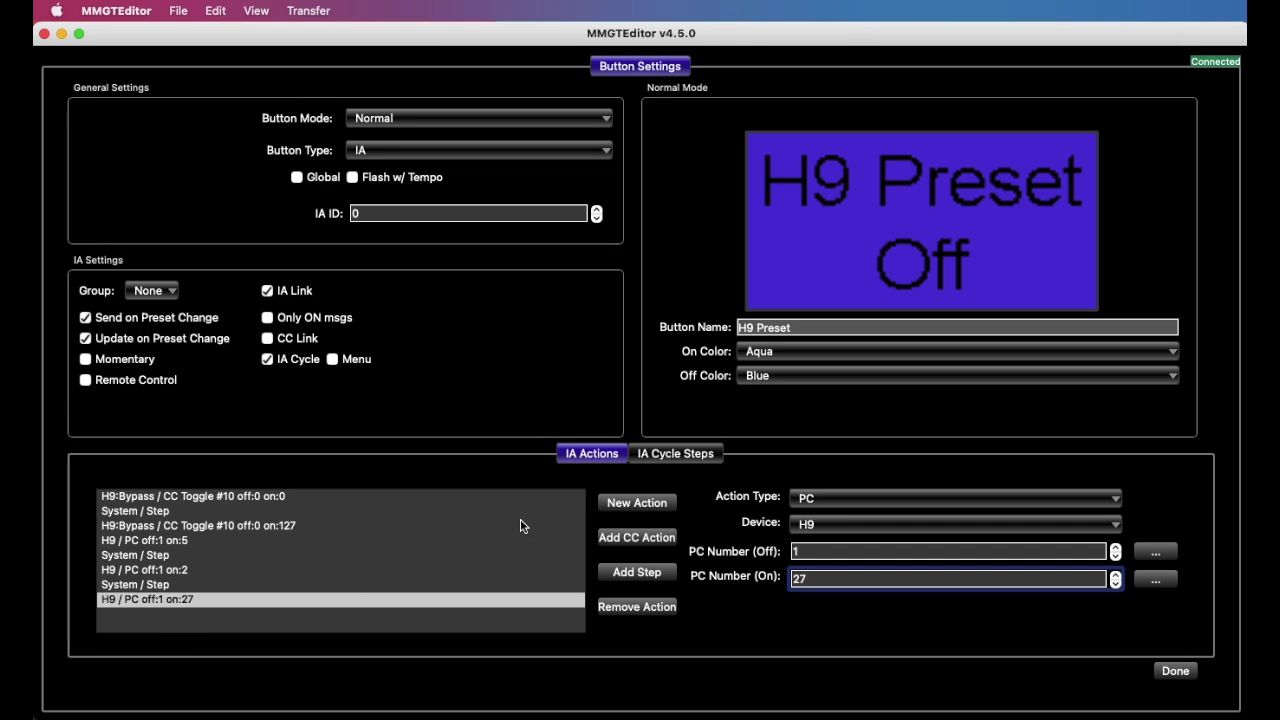
pyautogui.click(1186, 673)
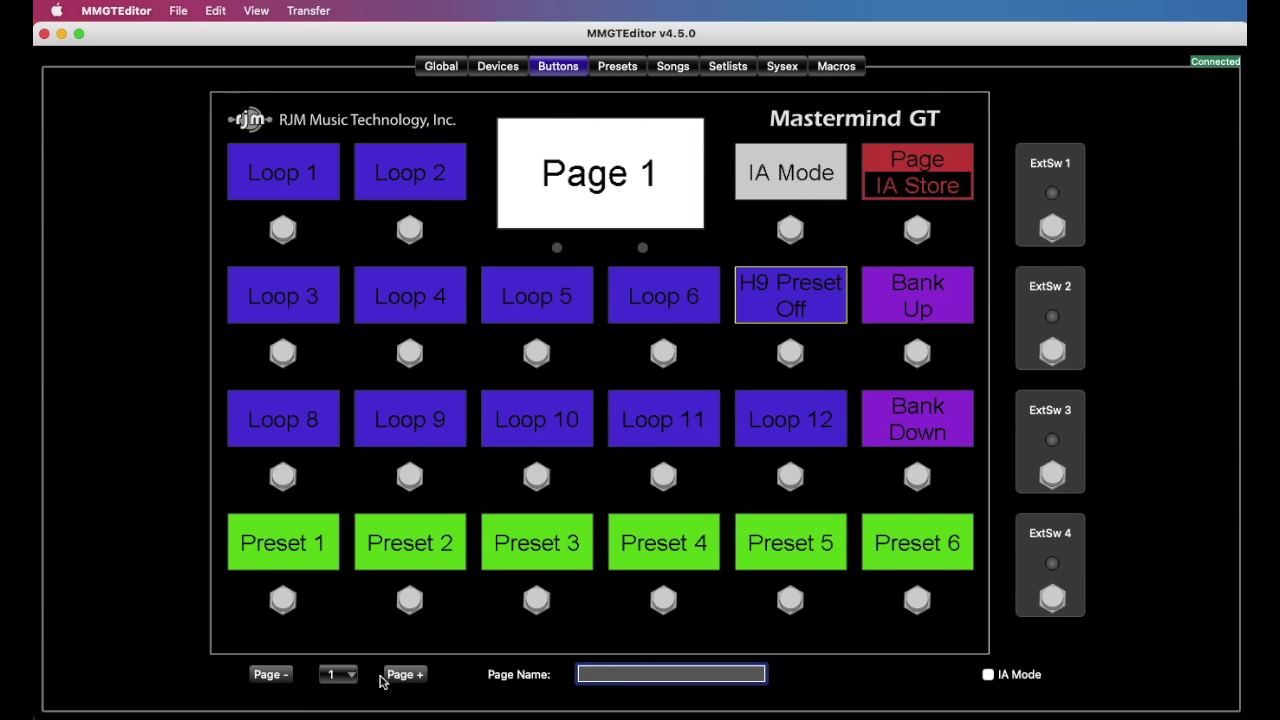
# Set the H9 Preset button to Delay in Preset 1
pyautogui.click(406, 675)
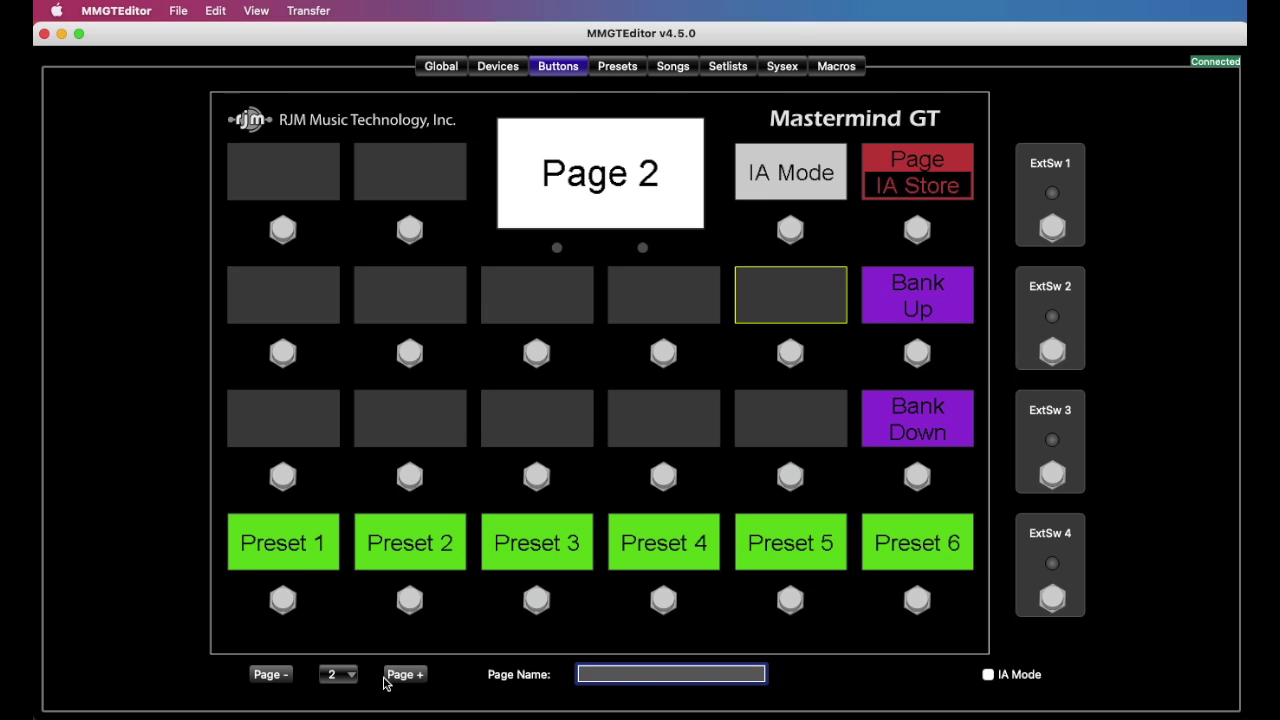
pyautogui.click(292, 674)
pyautogui.click(619, 66)
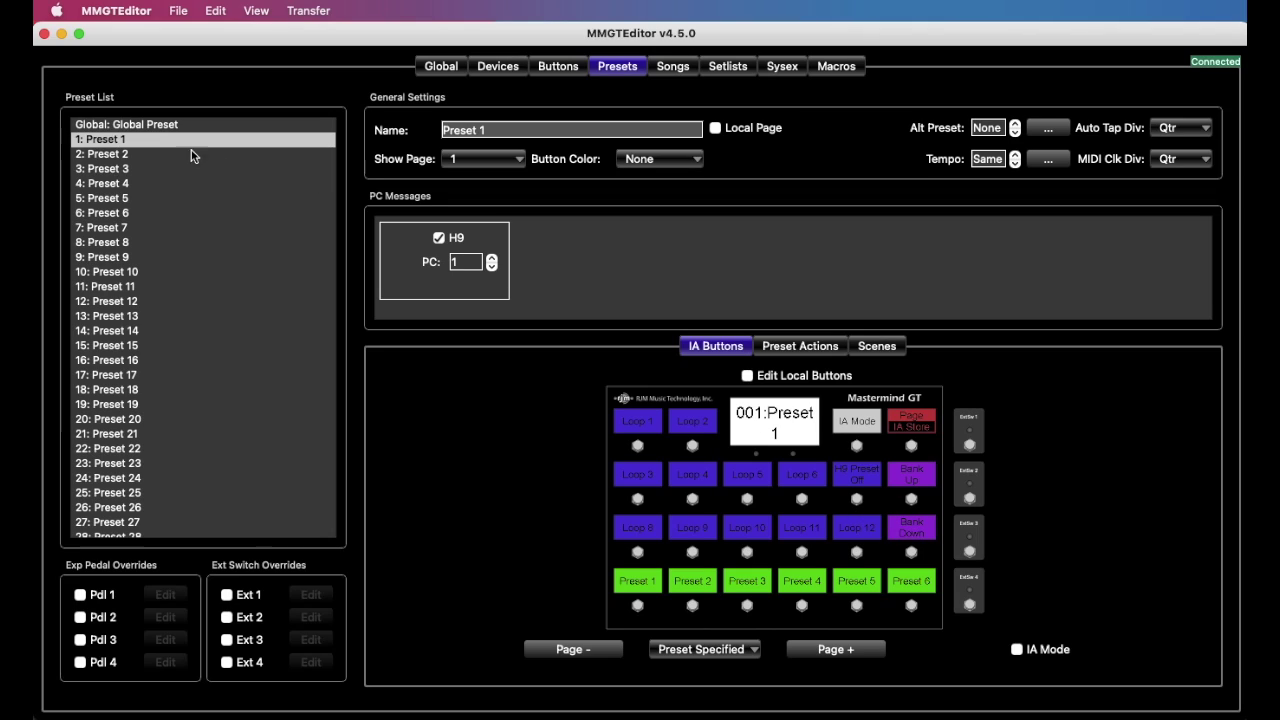
pyautogui.click(869, 480)
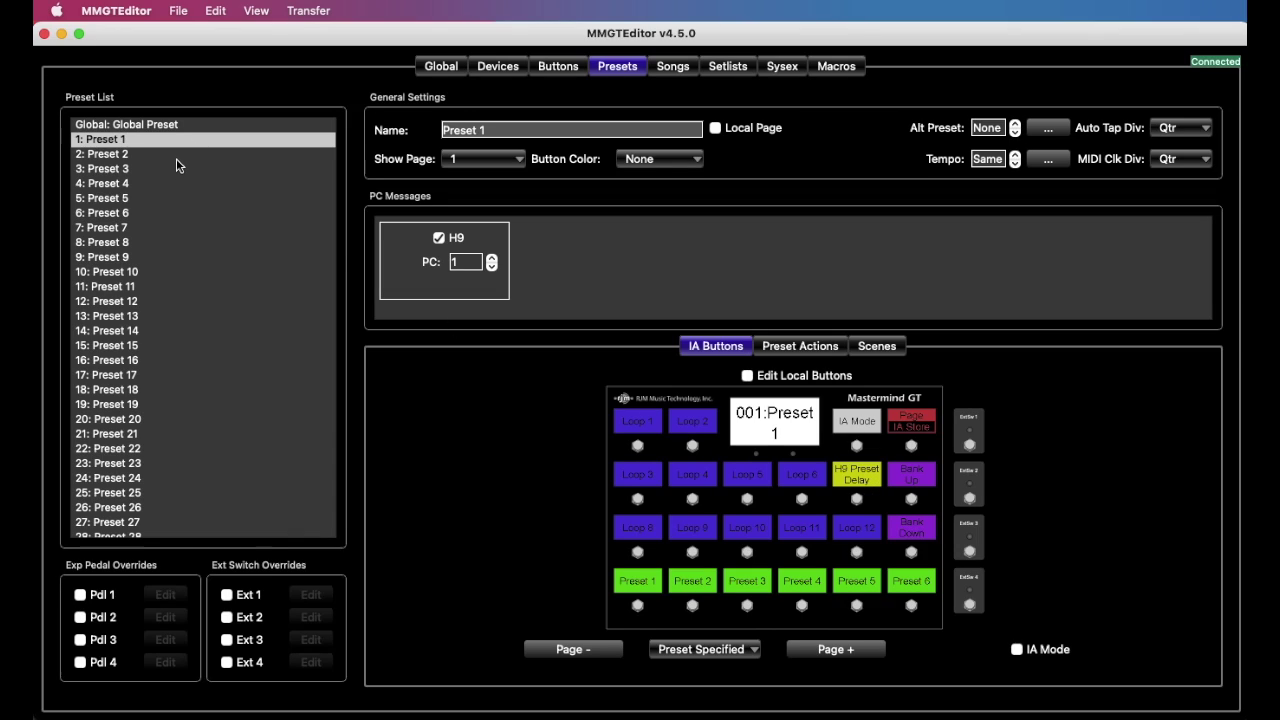
# Cycle the H9 Preset button through its states in Preset 2 and leave it on Chorus
pyautogui.click(176, 154)
pyautogui.click(866, 478)
pyautogui.click(866, 478)
pyautogui.click(870, 478)
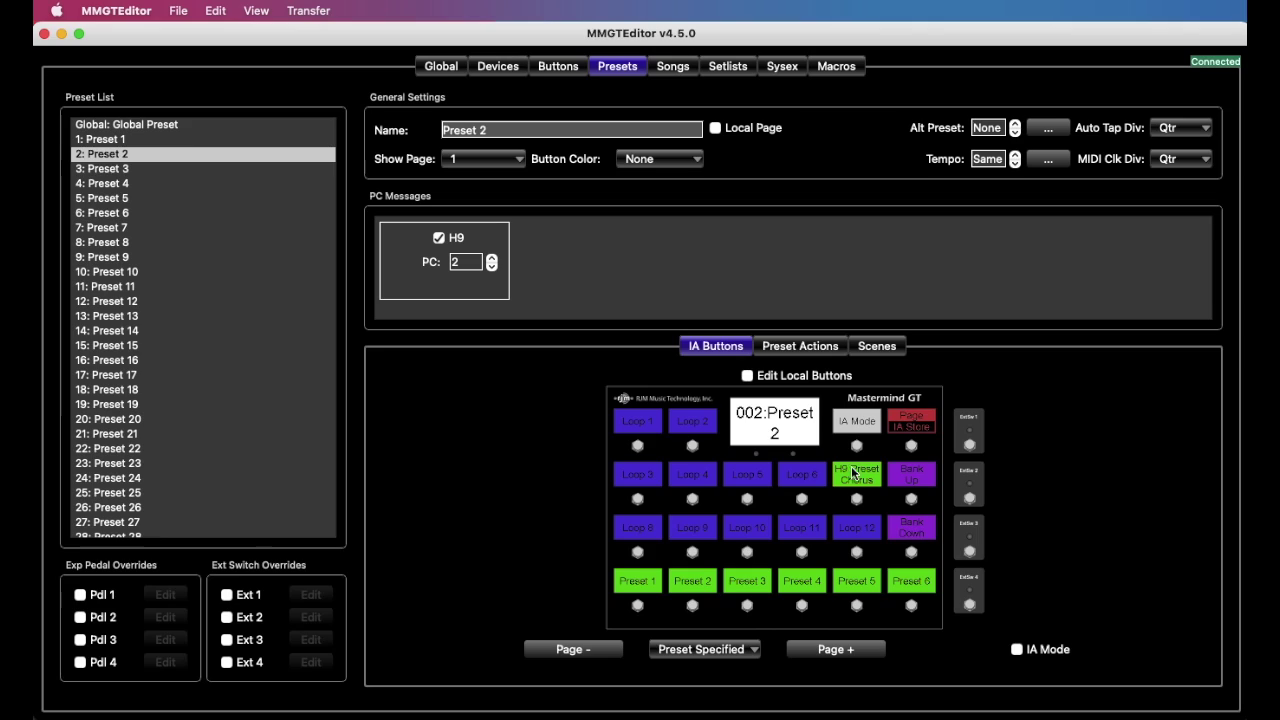
pyautogui.click(873, 480)
pyautogui.click(873, 480)
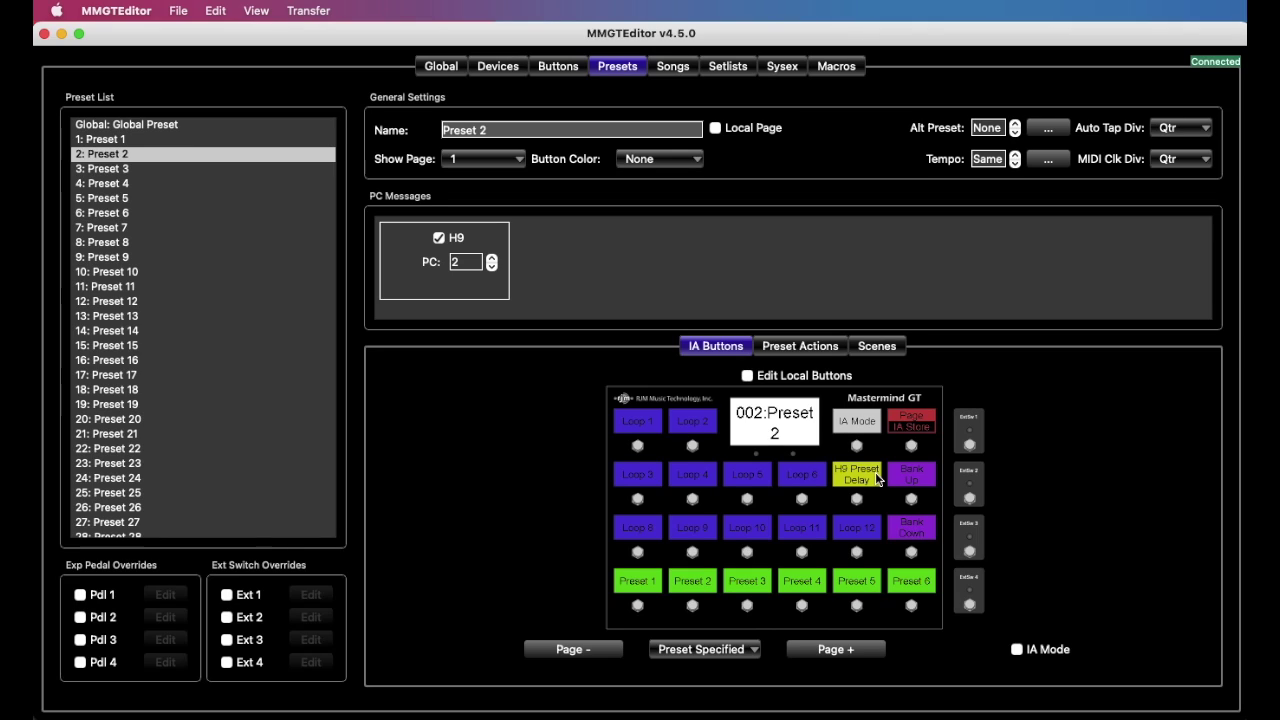
pyautogui.click(875, 480)
pyautogui.click(877, 480)
pyautogui.click(877, 480)
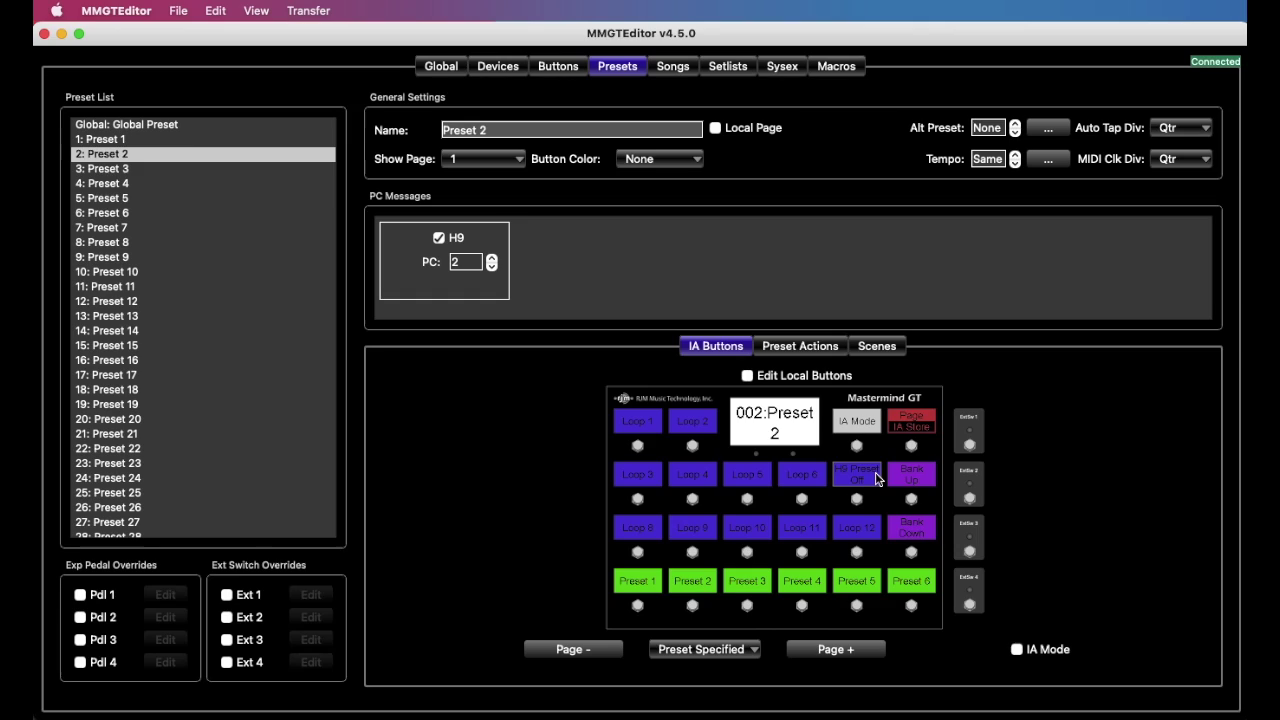
pyautogui.click(877, 480)
pyautogui.click(877, 480)
pyautogui.click(877, 480)
# Leave Preset 3 as it is and set the H9 Preset button to Reverb in Preset 4
pyautogui.click(150, 169)
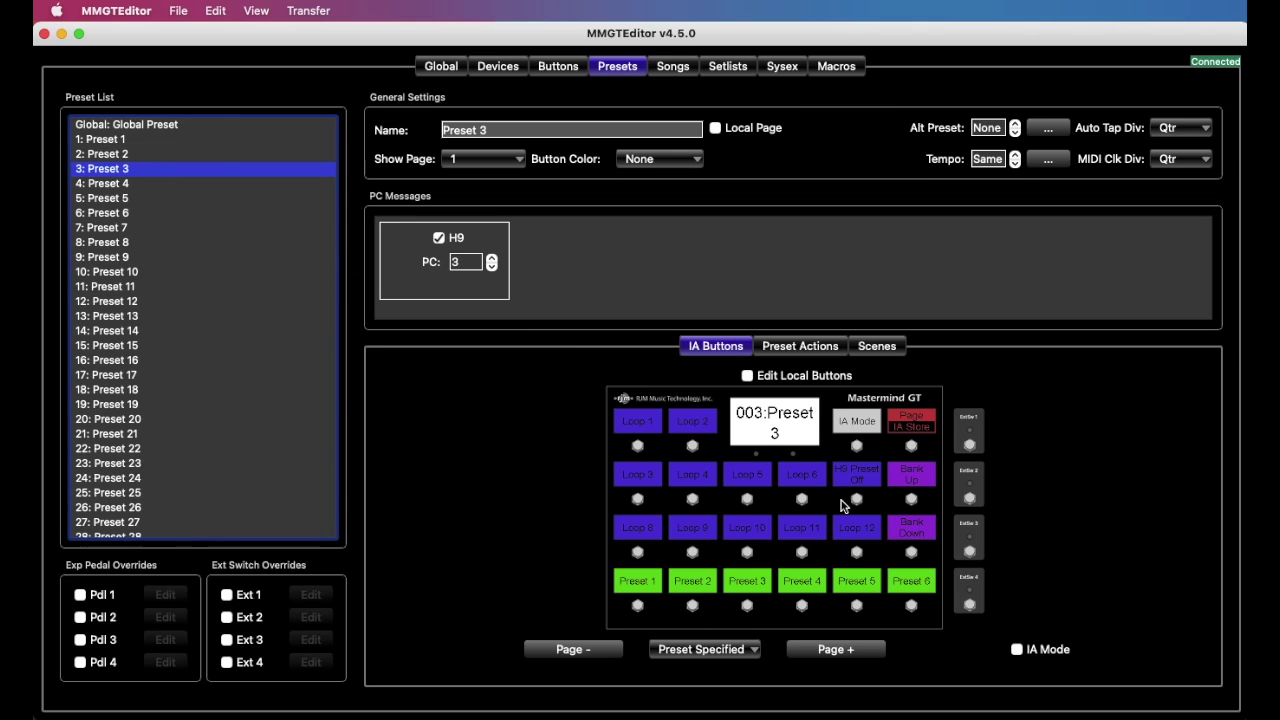
pyautogui.click(128, 184)
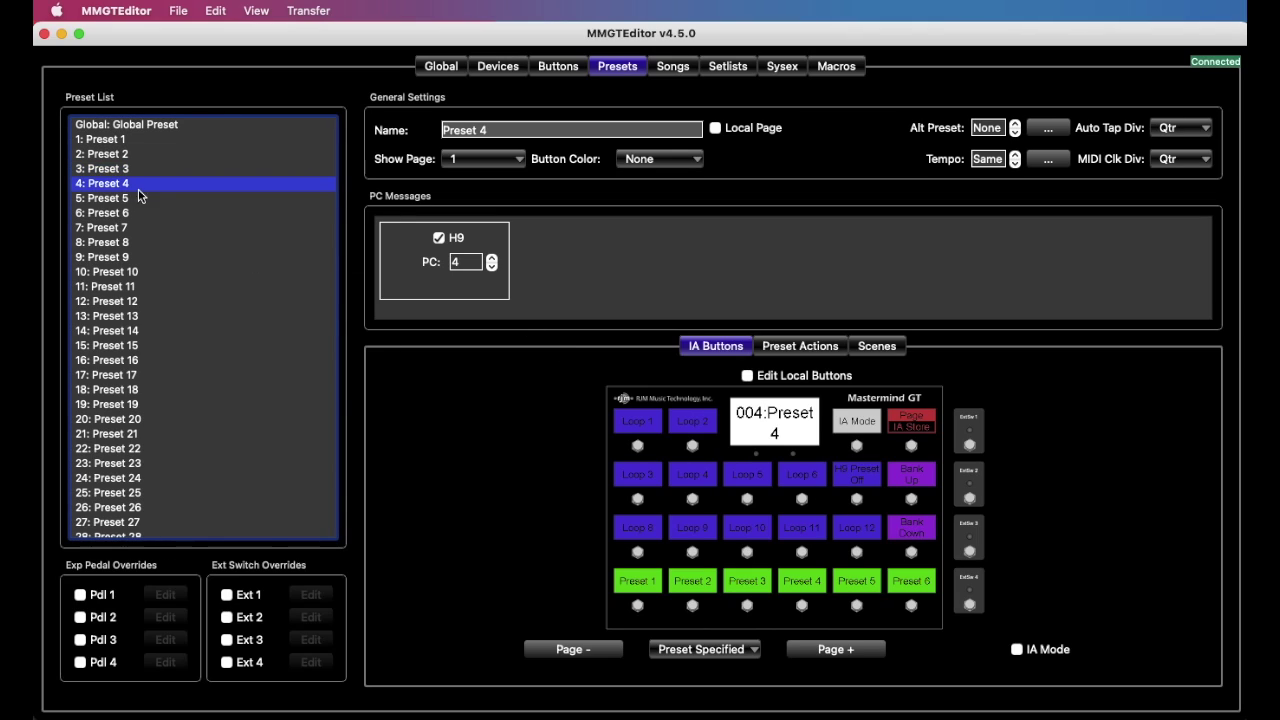
pyautogui.click(859, 470)
pyautogui.click(859, 470)
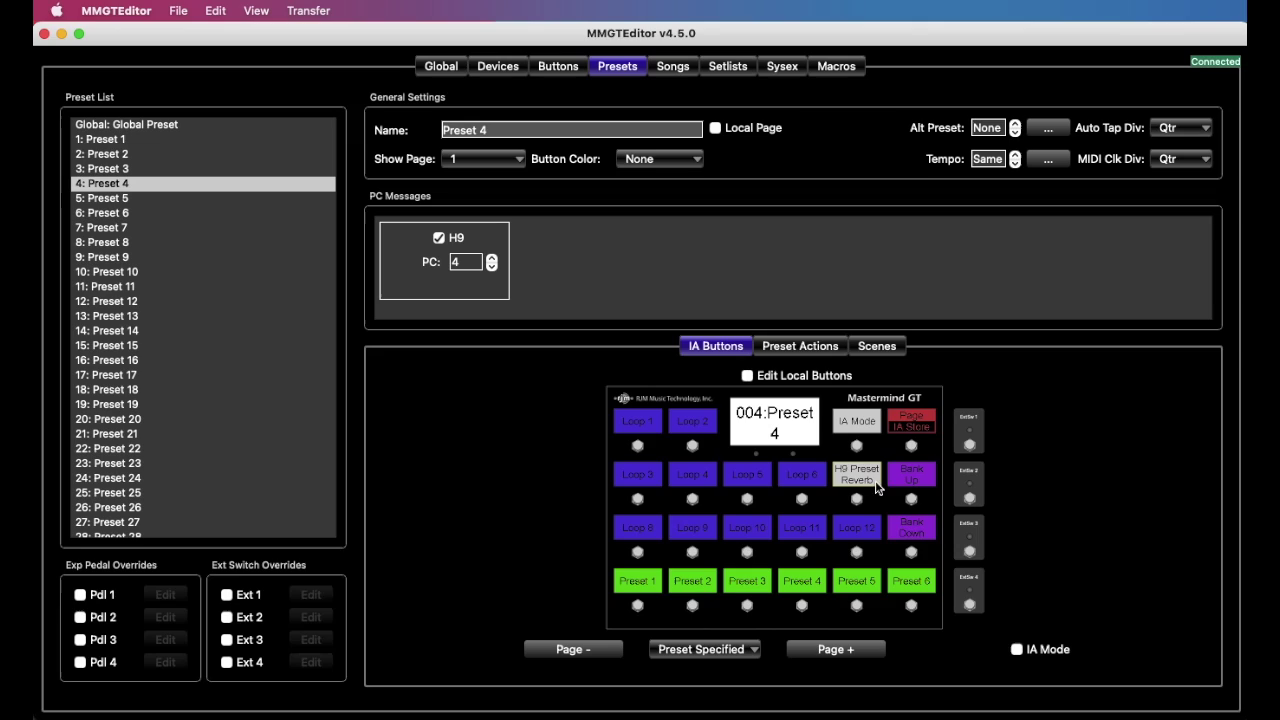
# Review the H9 Preset button's stored state in Presets 1 through 4
pyautogui.click(140, 144)
pyautogui.click(139, 156)
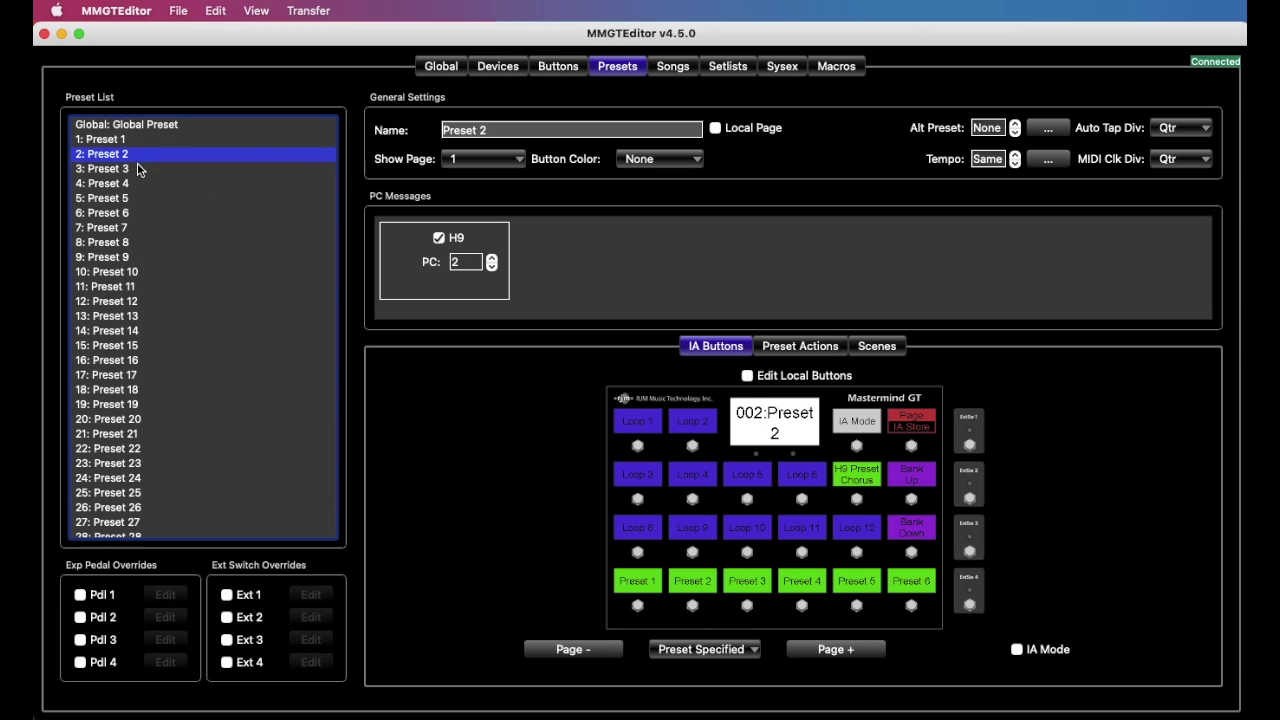
pyautogui.click(139, 169)
pyautogui.click(141, 185)
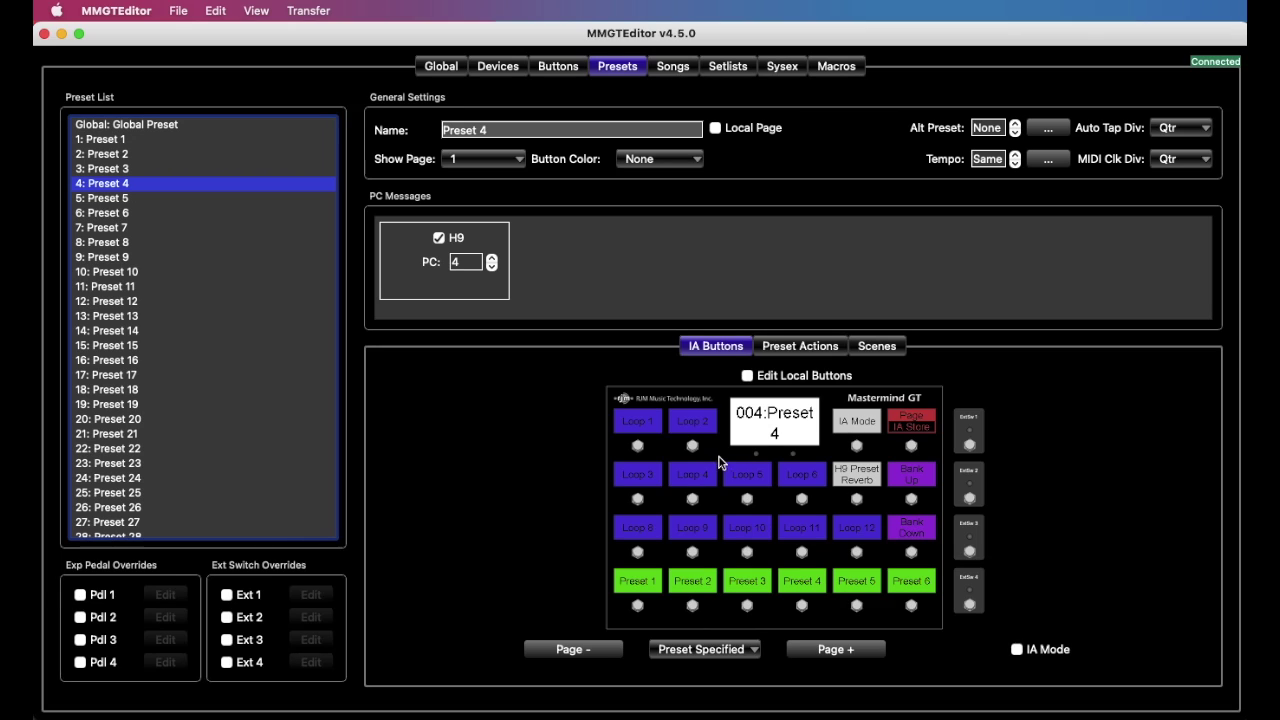
# Check which device and CC number the Loop 6 button's action uses, and close its settings
pyautogui.click(560, 66)
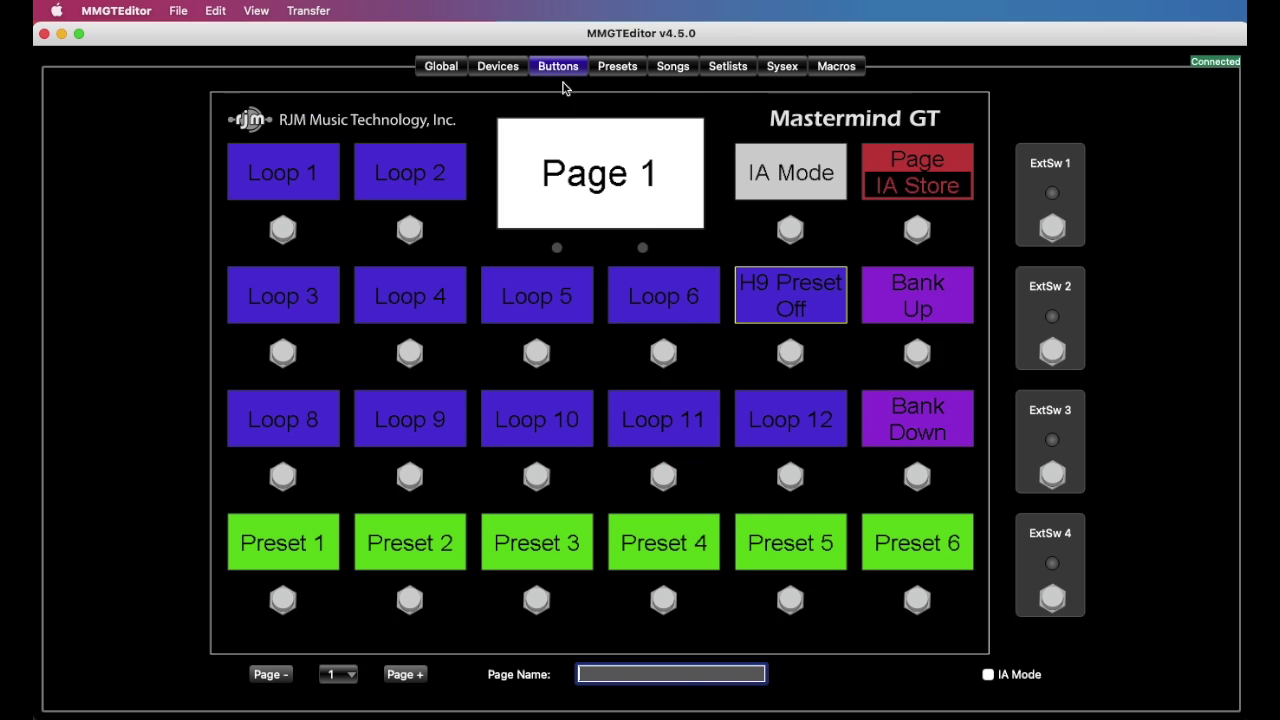
pyautogui.doubleClick(666, 304)
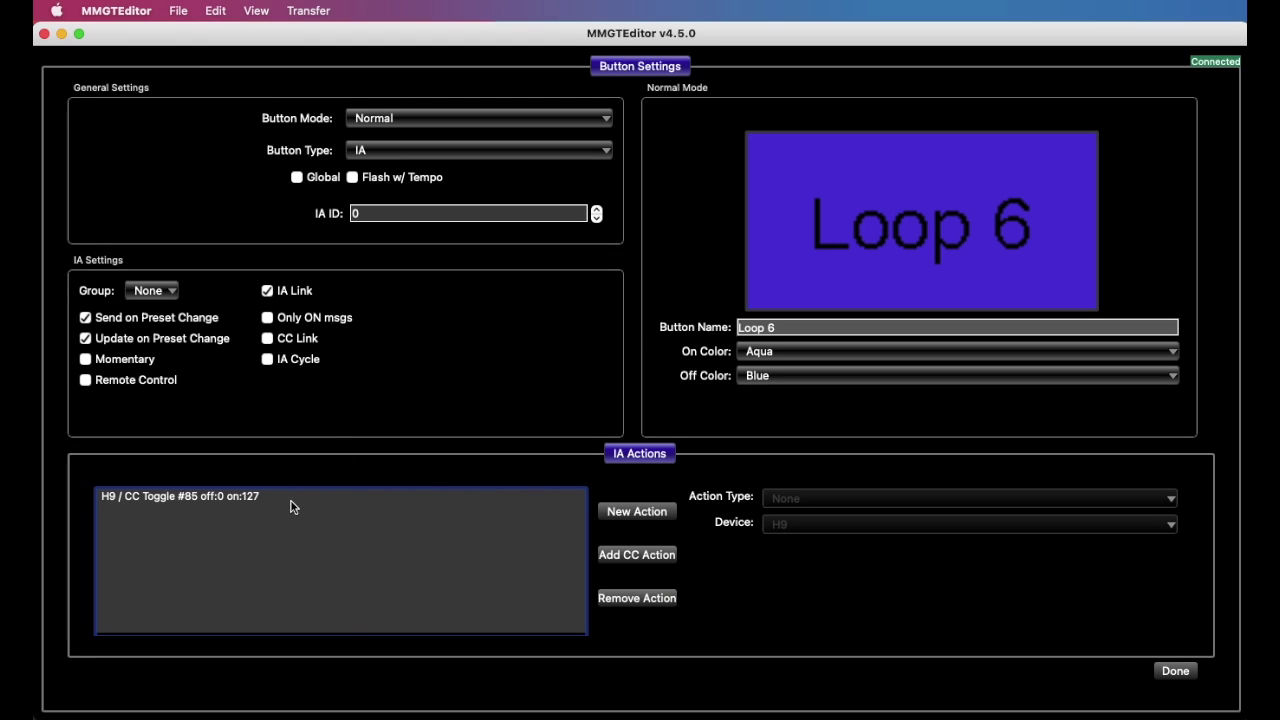
pyautogui.click(1172, 674)
# Set up Device 2 as an RJM Music Mini Effect Gizmo
pyautogui.click(499, 68)
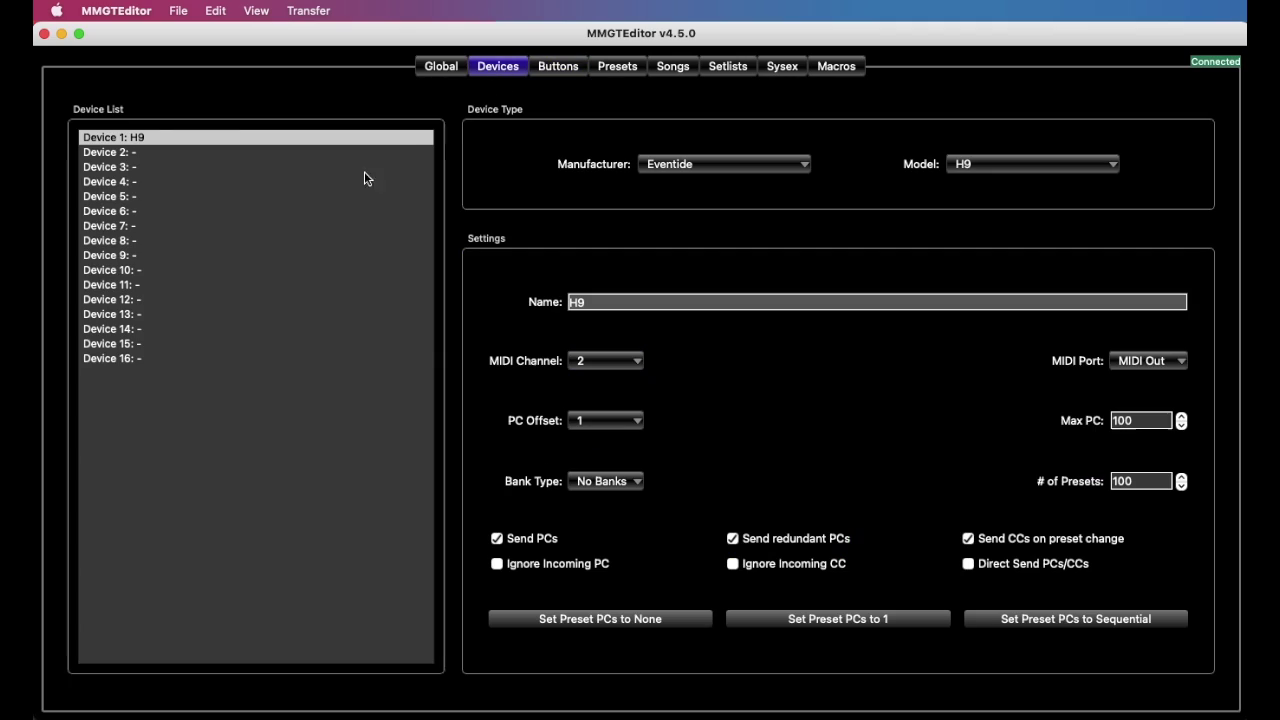
pyautogui.click(227, 153)
pyautogui.click(700, 165)
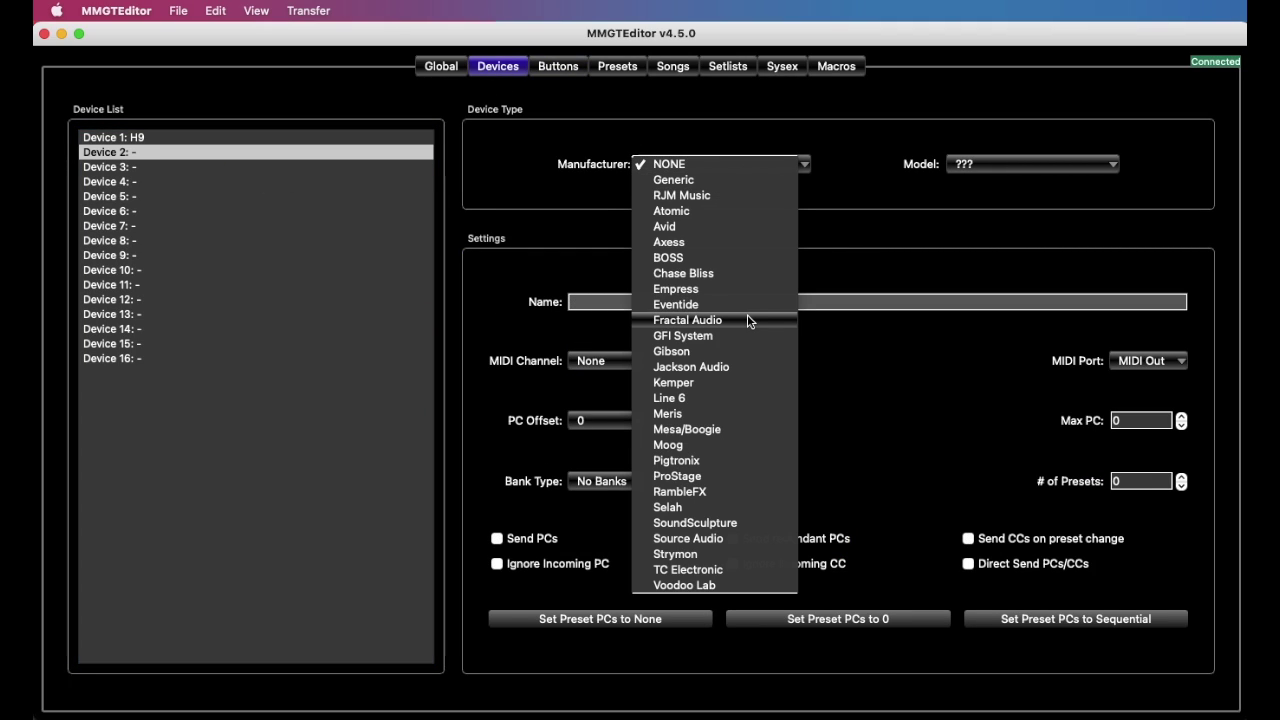
pyautogui.click(760, 196)
pyautogui.click(1027, 168)
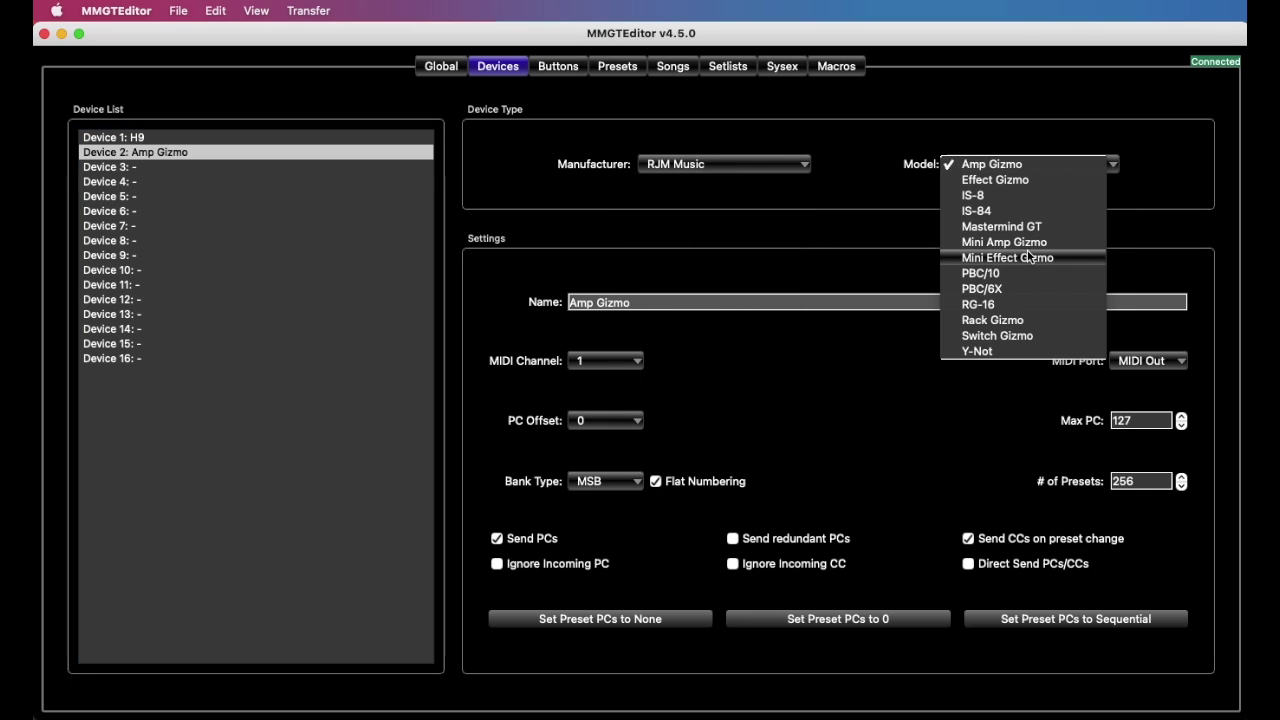
pyautogui.click(1007, 258)
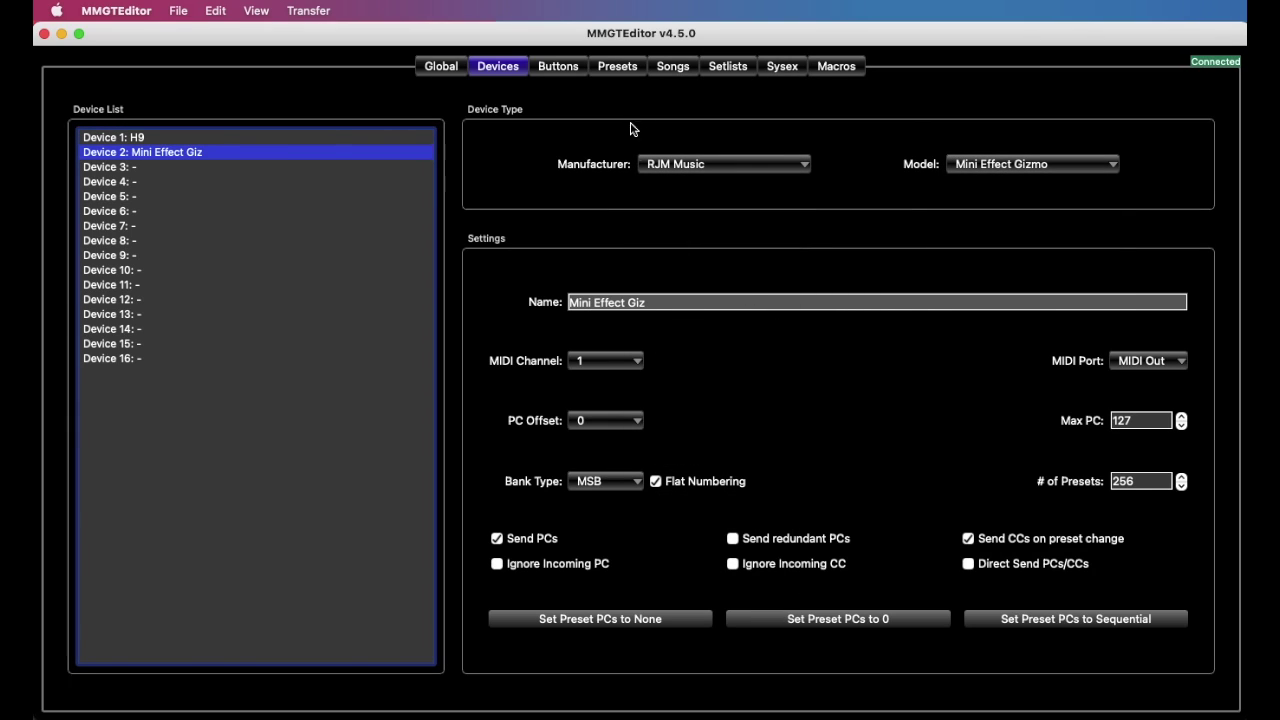
# Point the Loop 6 button's CC Toggle action at the Mini Effect Giz device with CC number 88: Loop 1
pyautogui.click(560, 70)
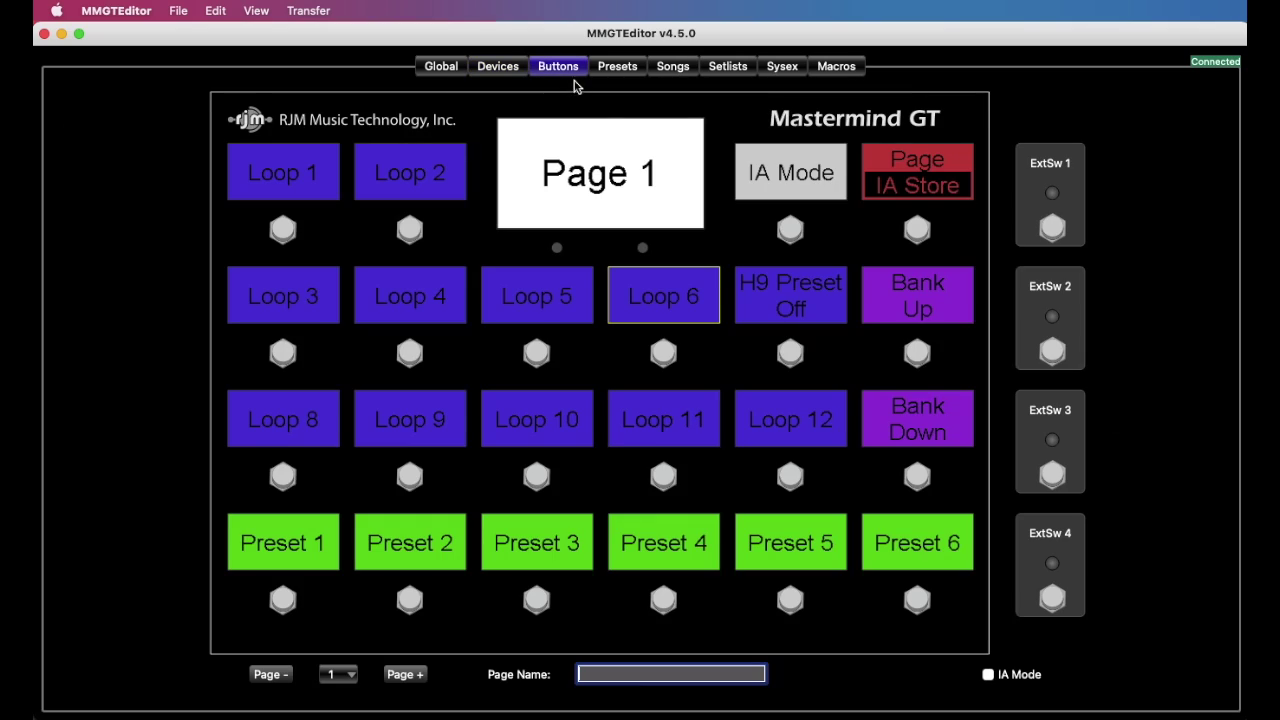
pyautogui.doubleClick(678, 311)
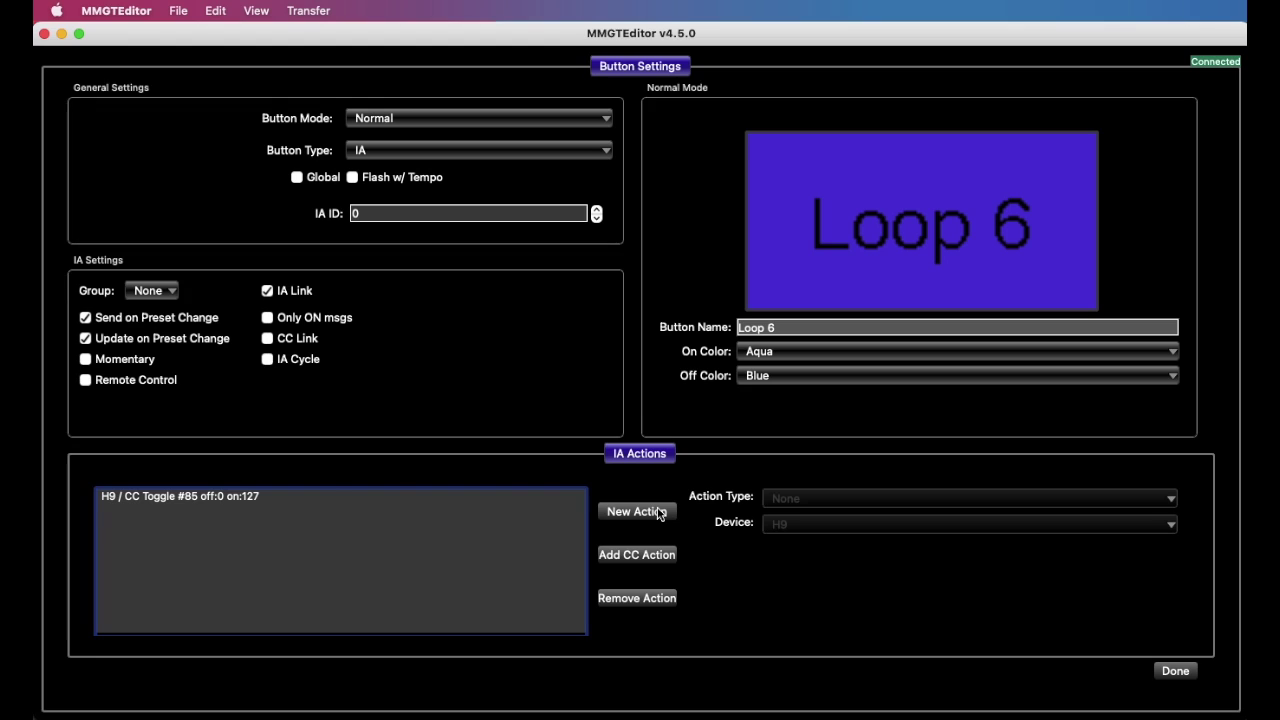
pyautogui.click(331, 494)
pyautogui.click(815, 525)
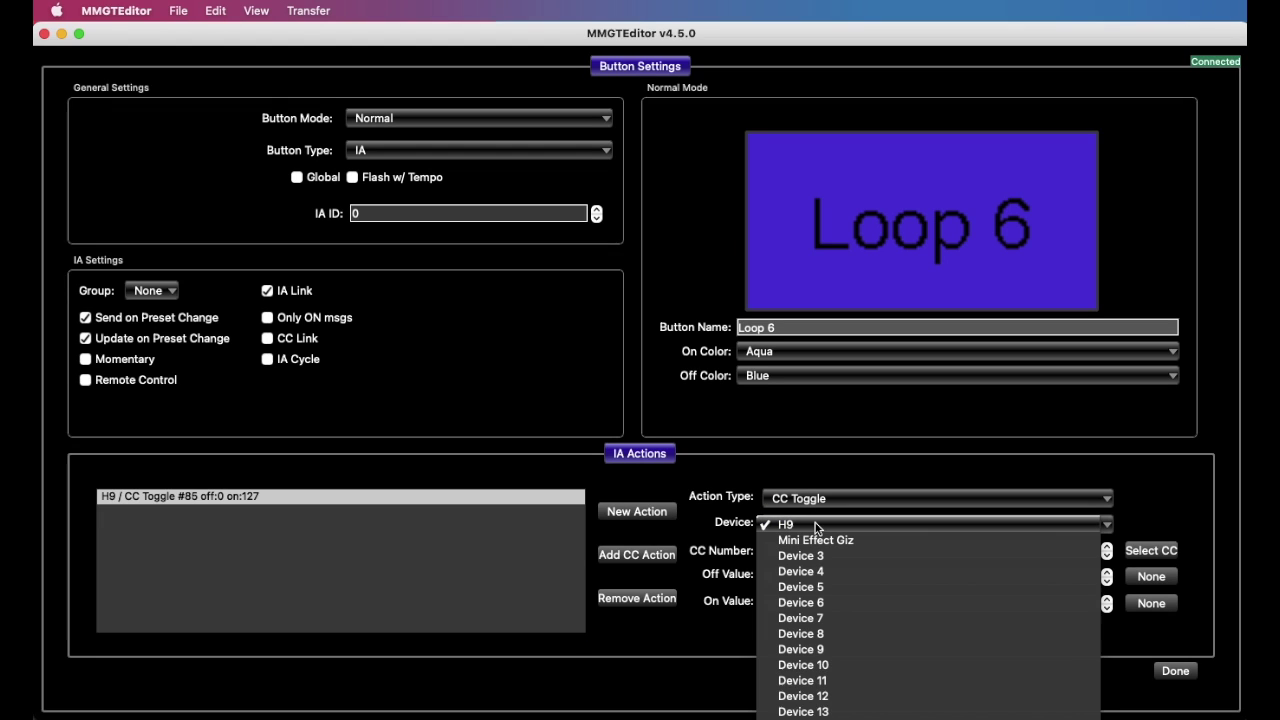
pyautogui.click(816, 541)
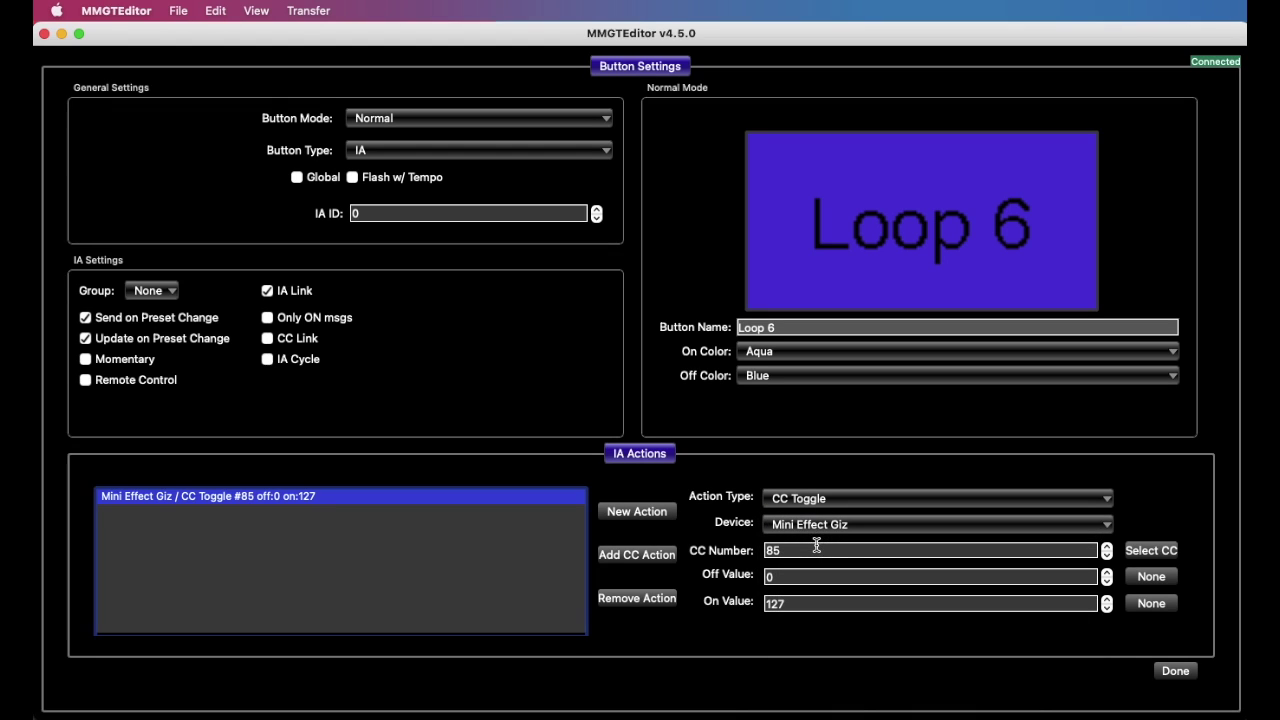
pyautogui.click(1149, 552)
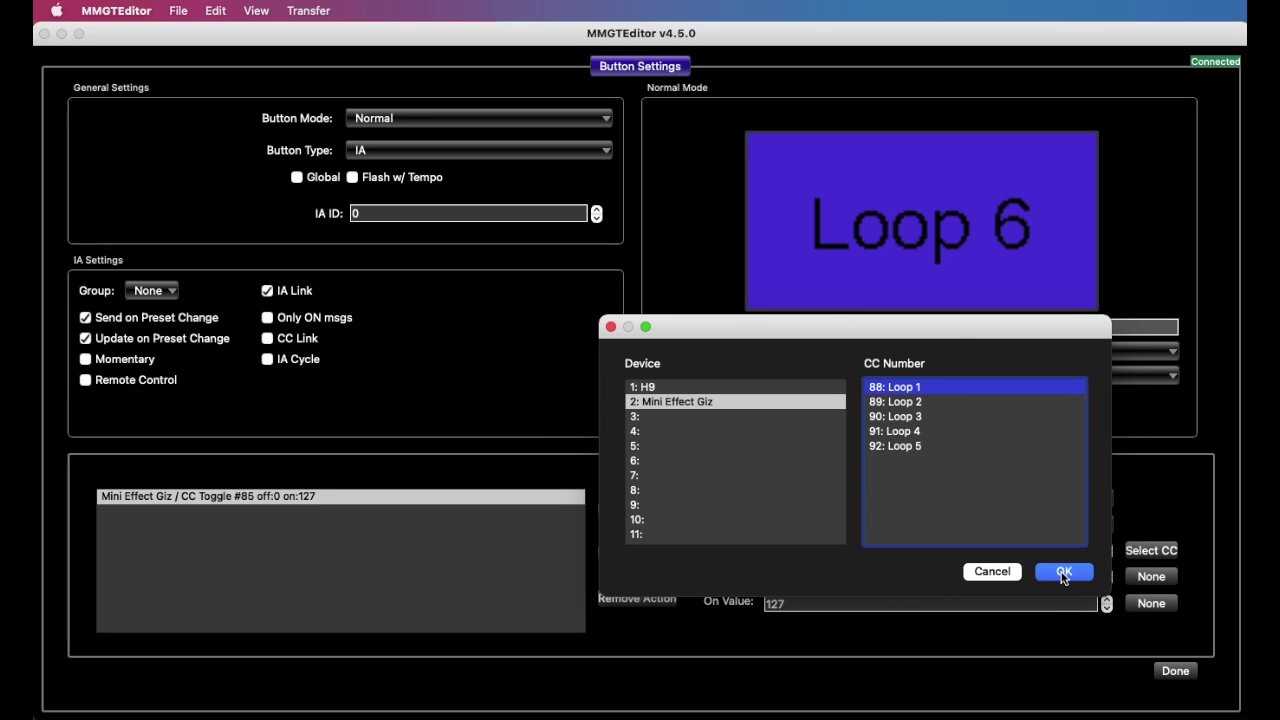
pyautogui.click(1063, 570)
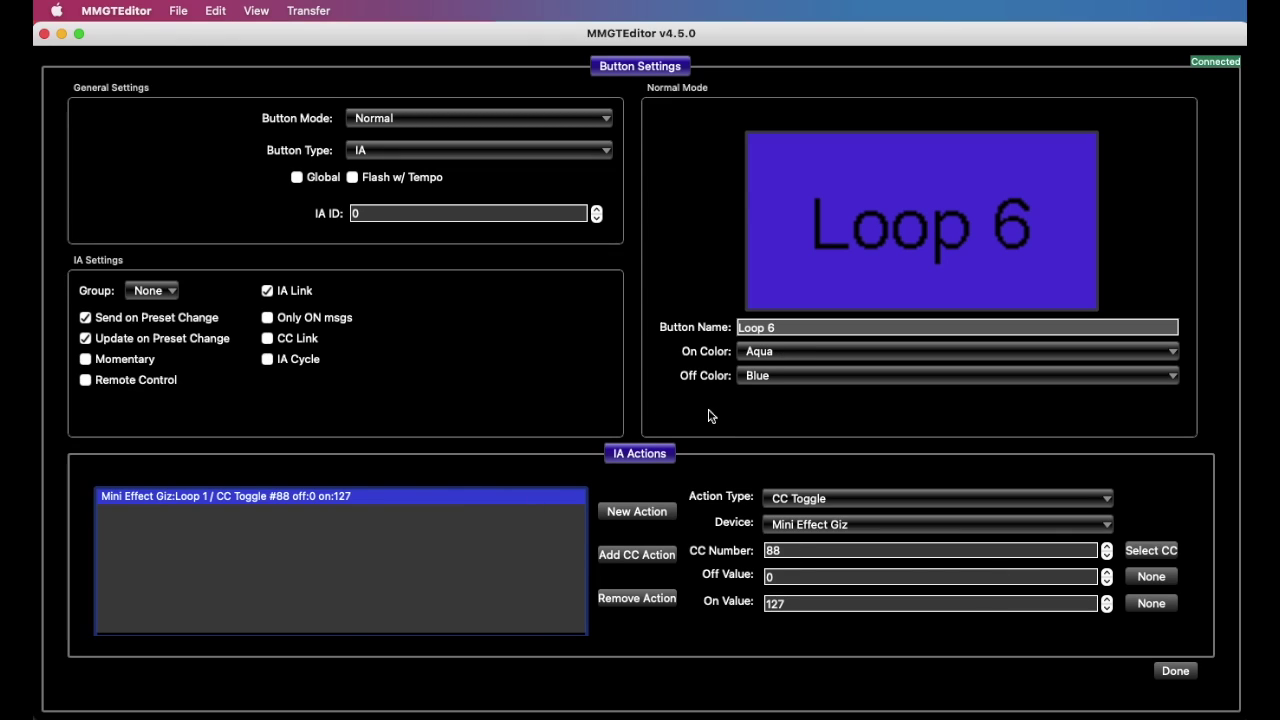
# Rename the Loop 6 button to Loop 1
pyautogui.click(813, 327)
pyautogui.press('BackSpace')
pyautogui.write('1')
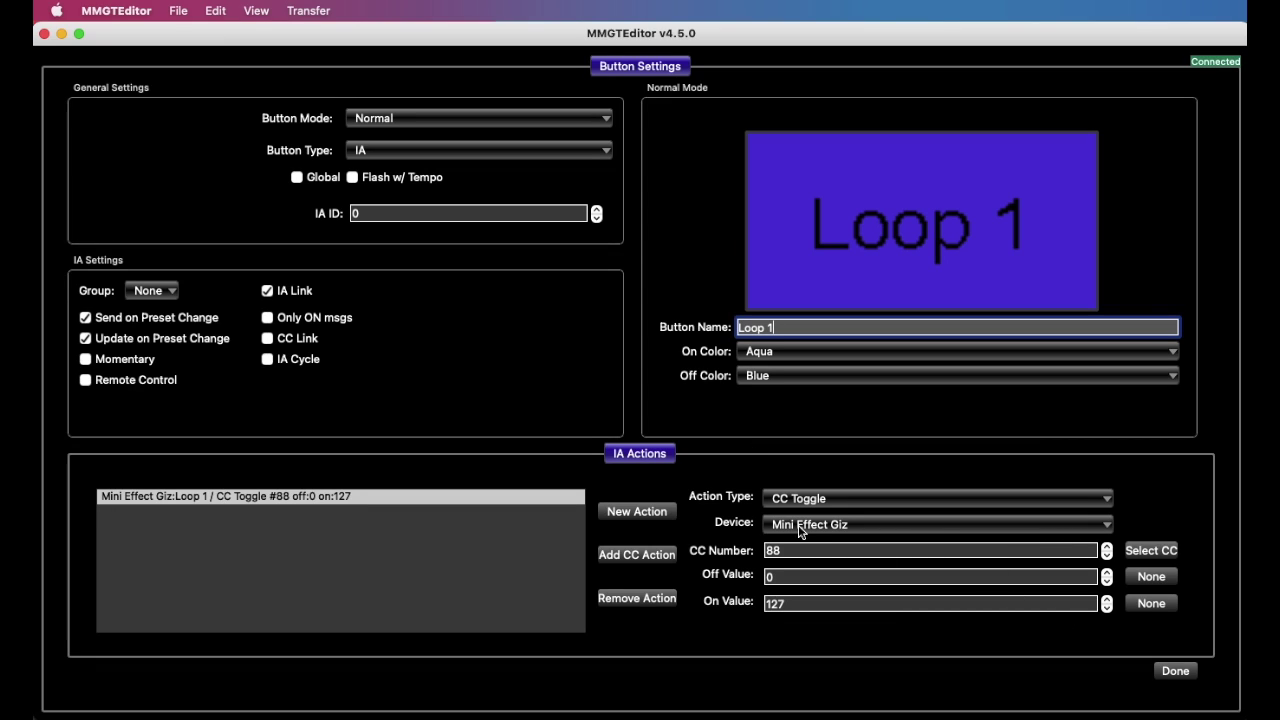
# Add a second action to the renamed Loop 1 button, of type System with subtype Set IA
pyautogui.click(661, 511)
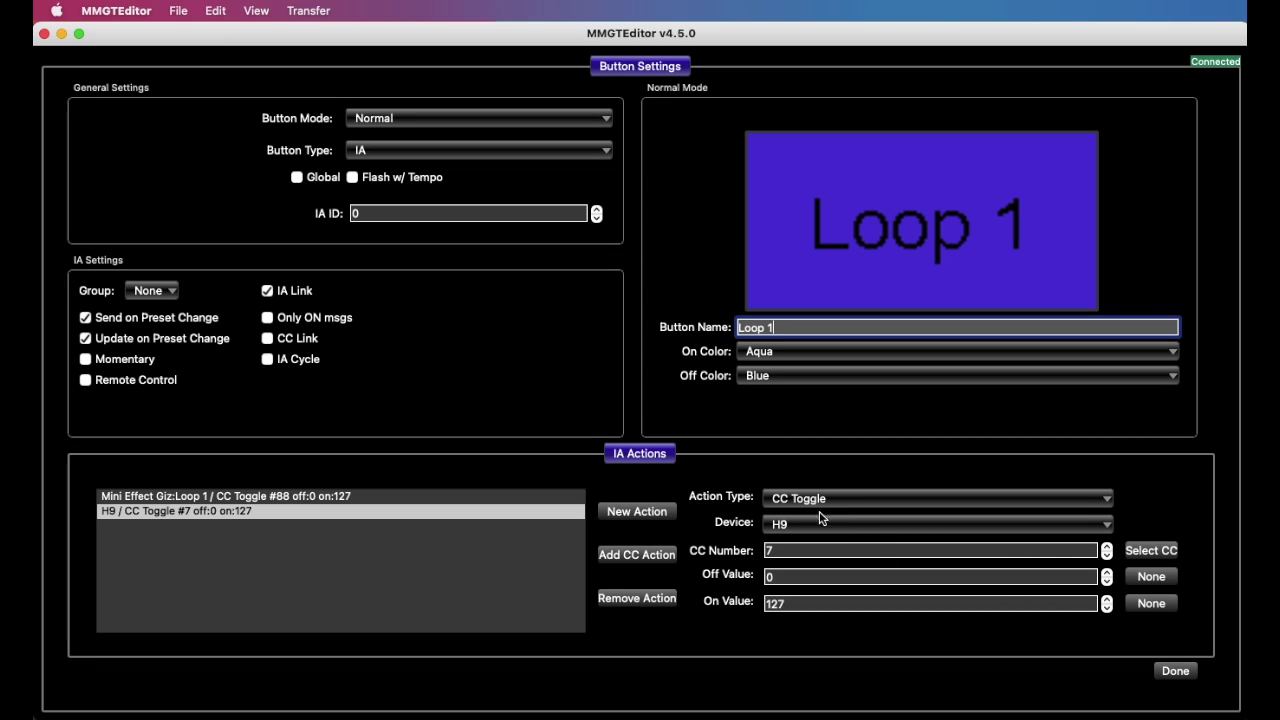
pyautogui.click(824, 512)
pyautogui.click(830, 560)
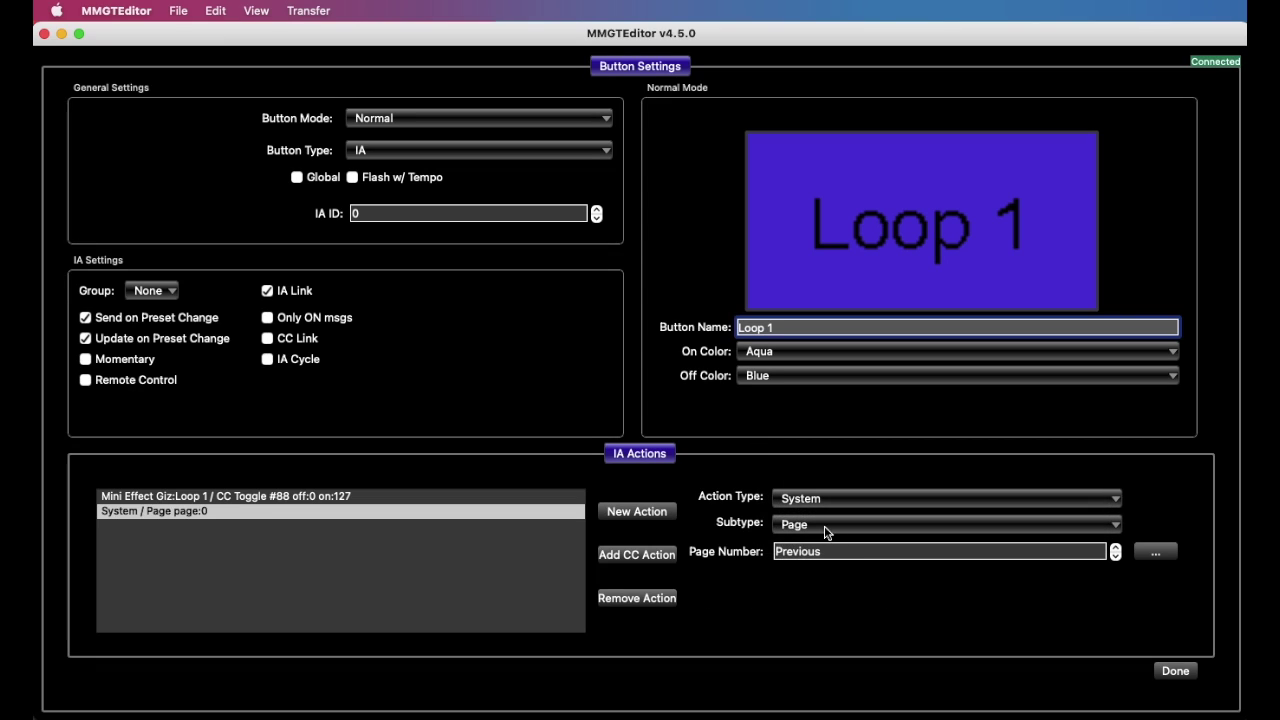
pyautogui.click(825, 527)
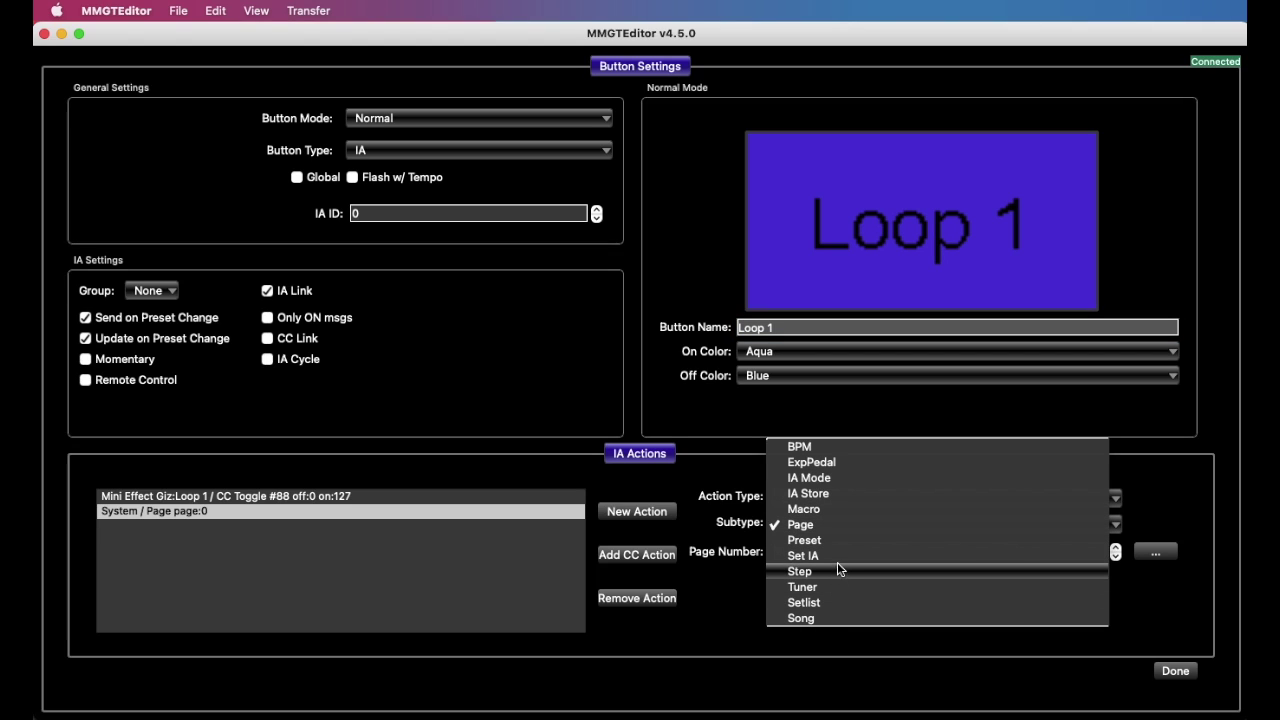
pyautogui.click(830, 555)
# Set the Set IA action's IA ID to 1 and its On Value to 0
pyautogui.click(815, 556)
pyautogui.doubleClick(815, 556)
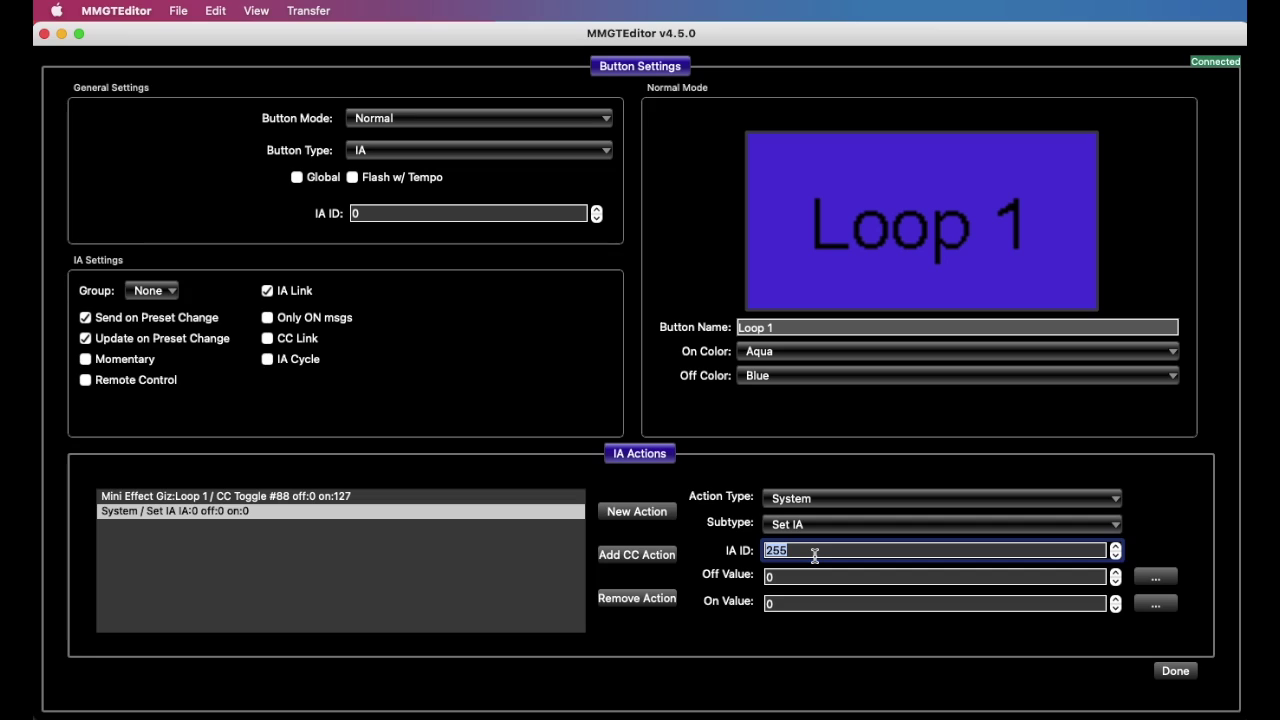
pyautogui.write('1')
pyautogui.click(792, 604)
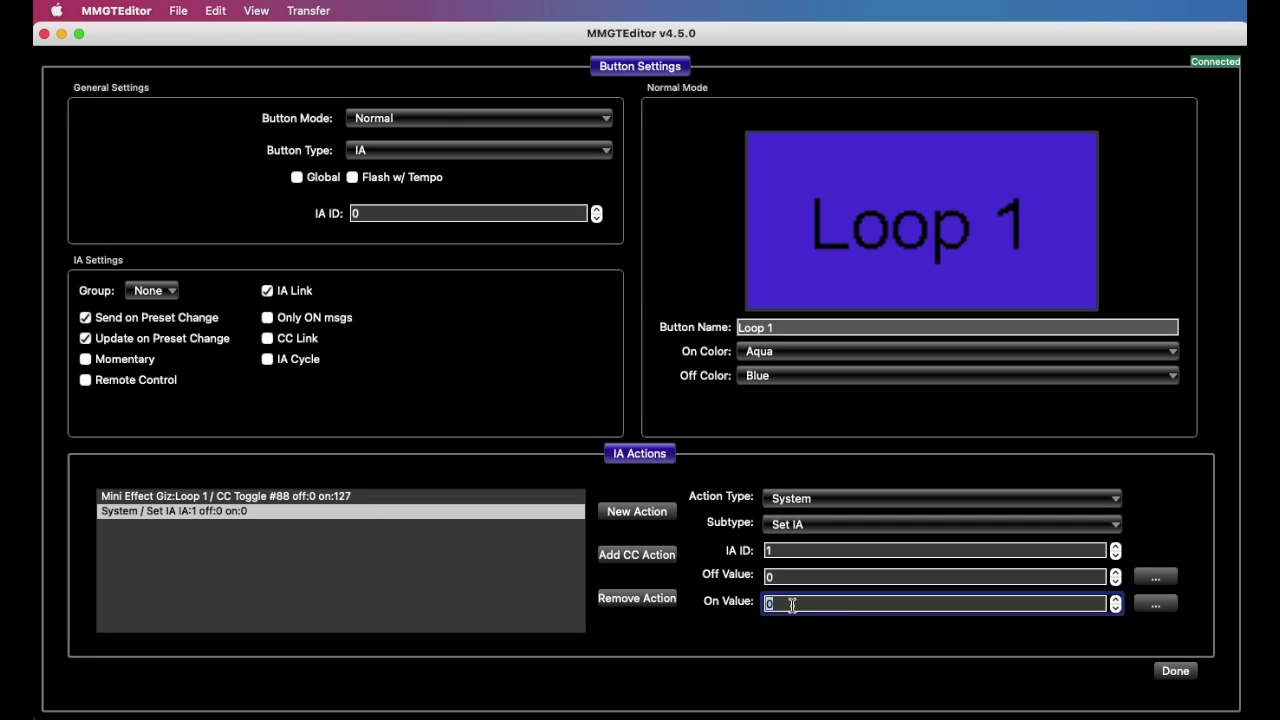
pyautogui.click(793, 604)
pyautogui.doubleClick(796, 604)
pyautogui.write('3')
pyautogui.press('BackSpace')
pyautogui.write('0')
# Set the Set IA action's Off Value to None and close the button's settings
pyautogui.click(1156, 580)
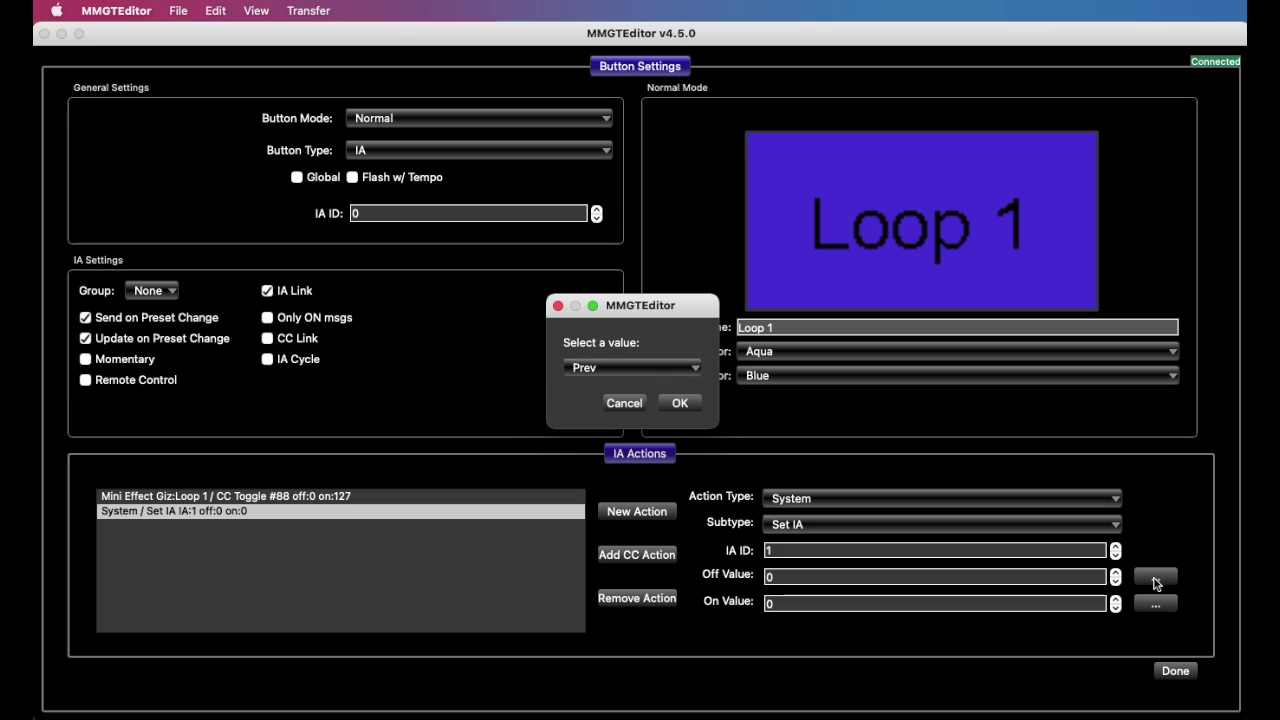
pyautogui.click(669, 367)
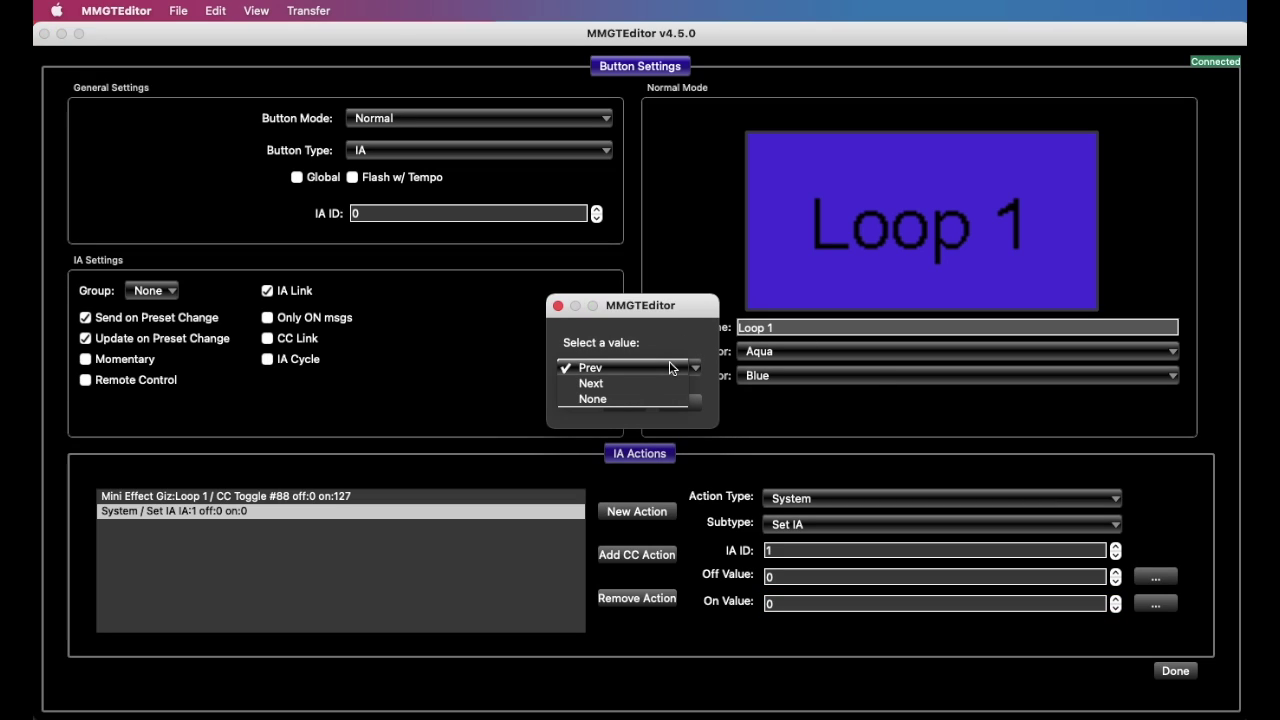
pyautogui.click(657, 400)
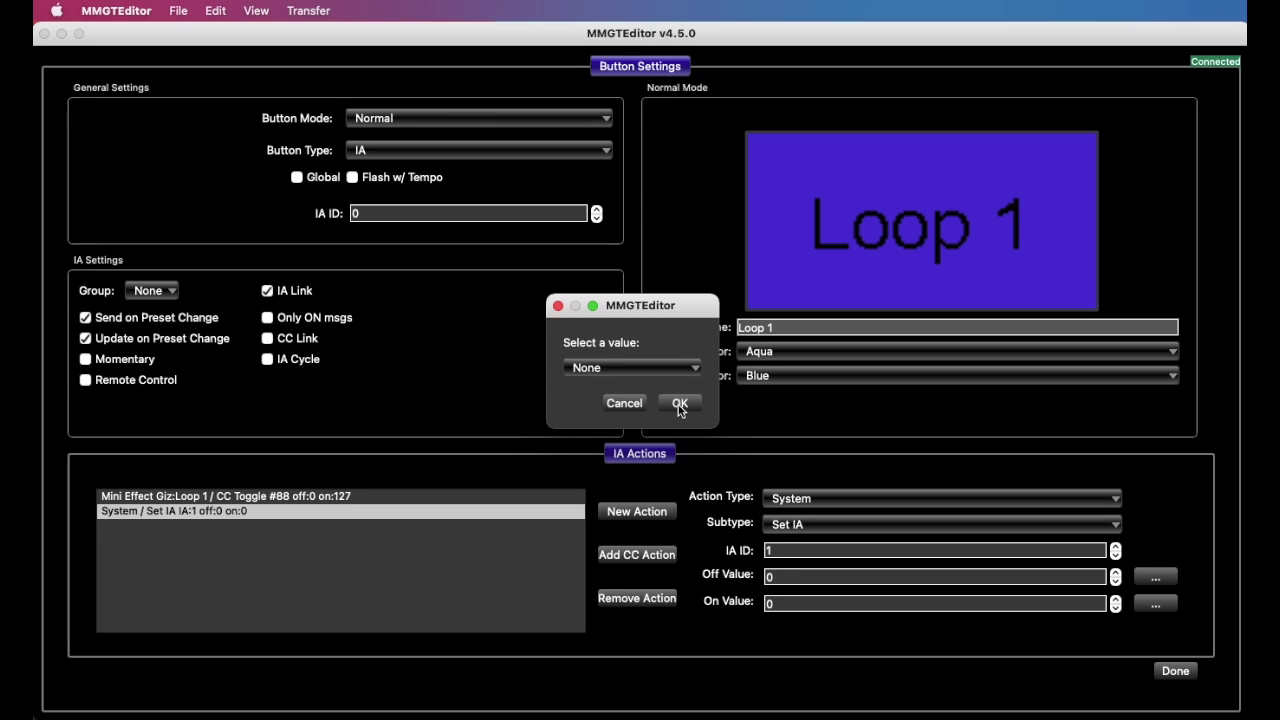
pyautogui.click(679, 404)
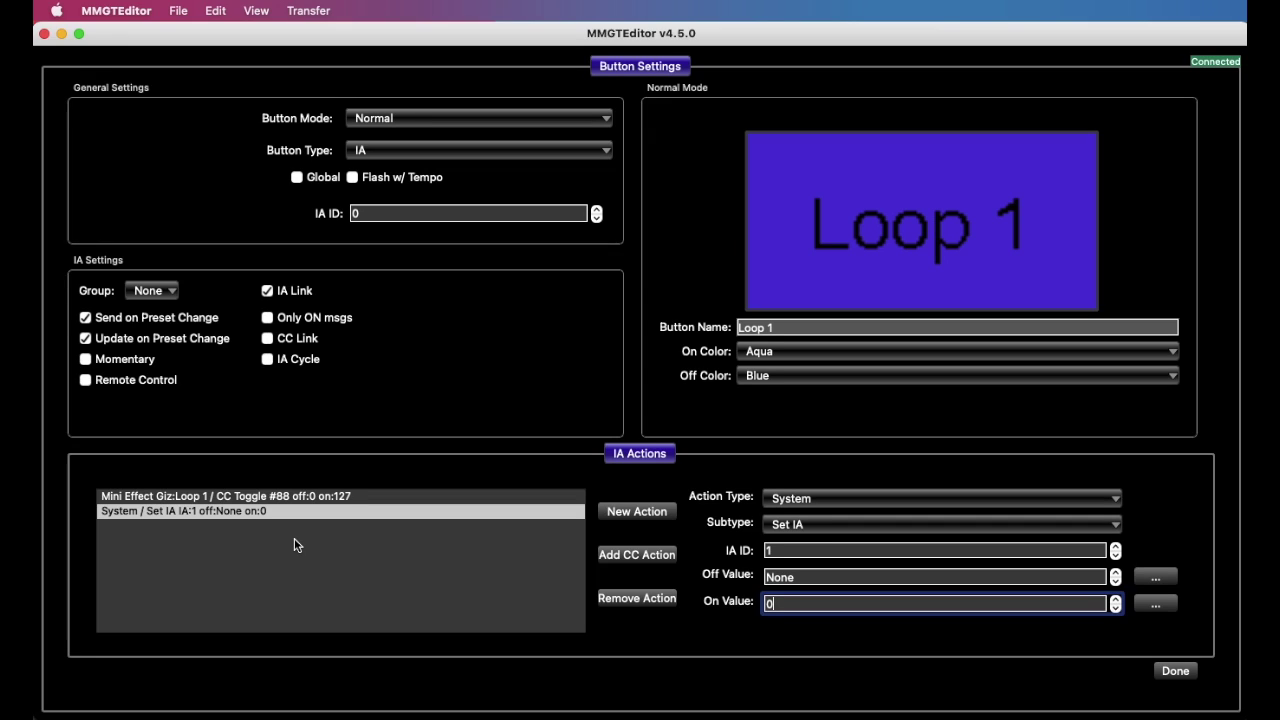
pyautogui.click(1180, 674)
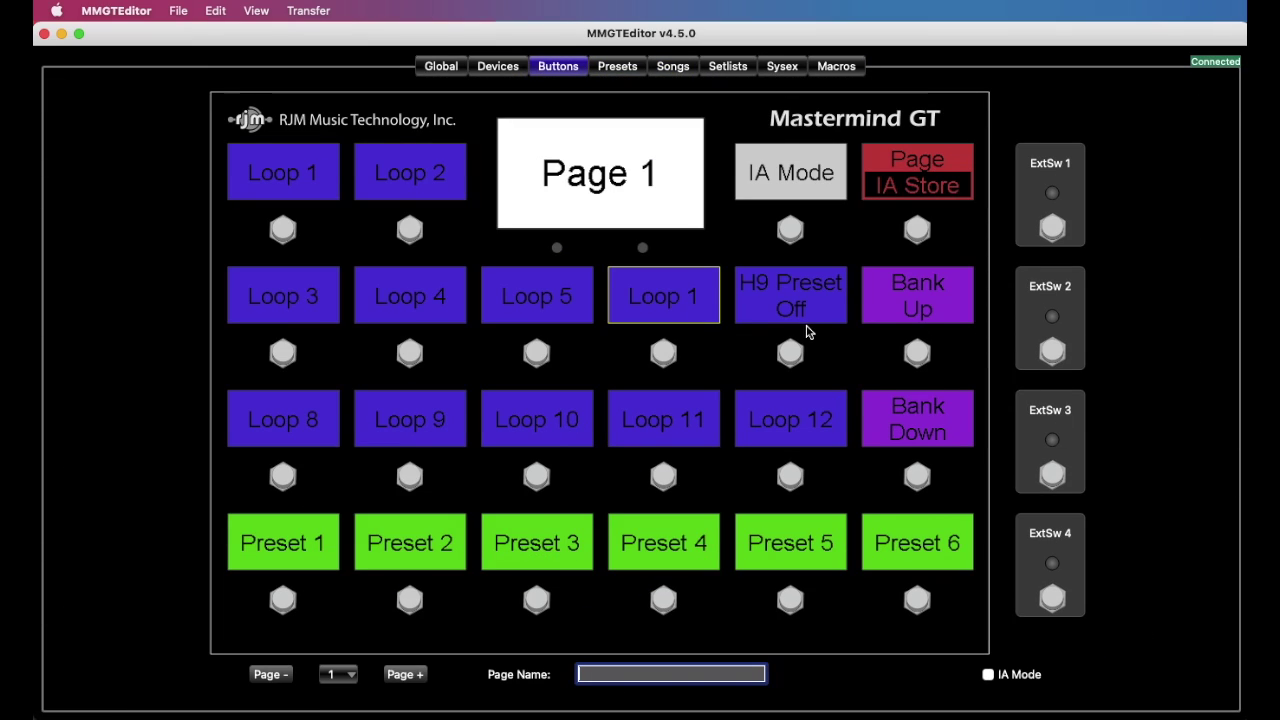
# Assign IA ID 1 to the H9 Preset button and close its settings
pyautogui.click(818, 304)
pyautogui.doubleClick(818, 304)
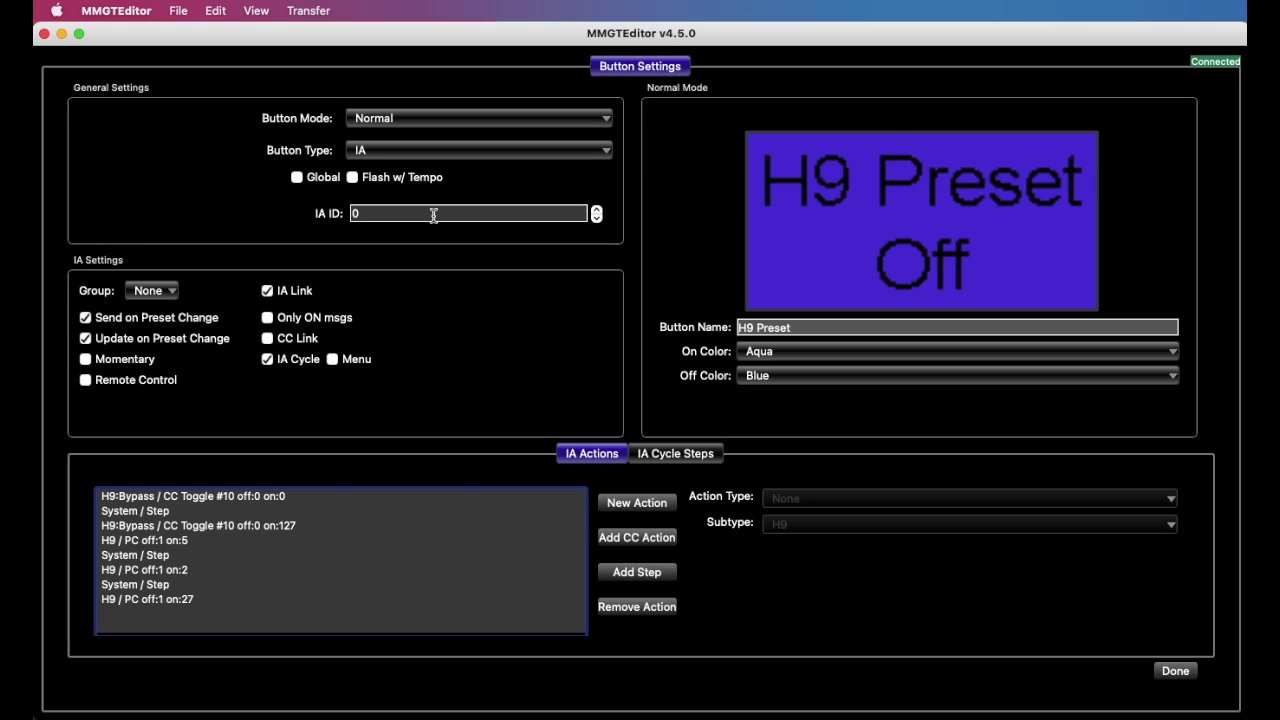
pyautogui.click(380, 213)
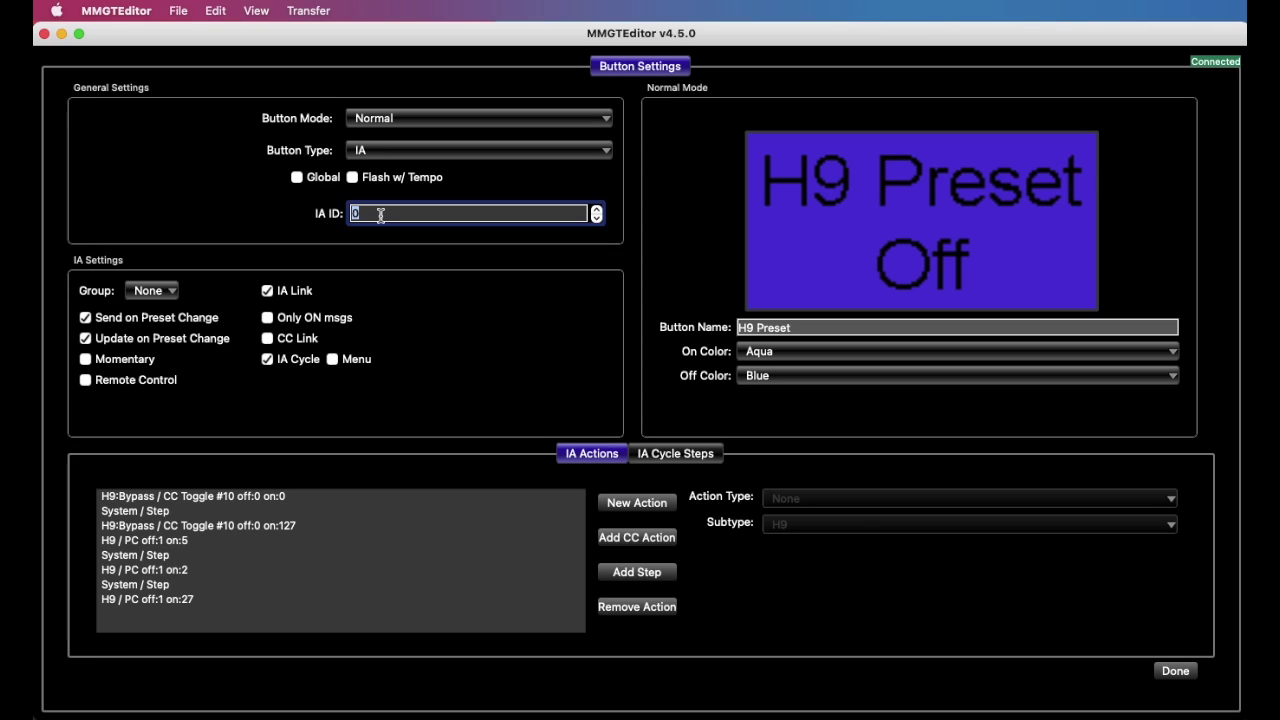
pyautogui.write('1')
pyautogui.click(1176, 671)
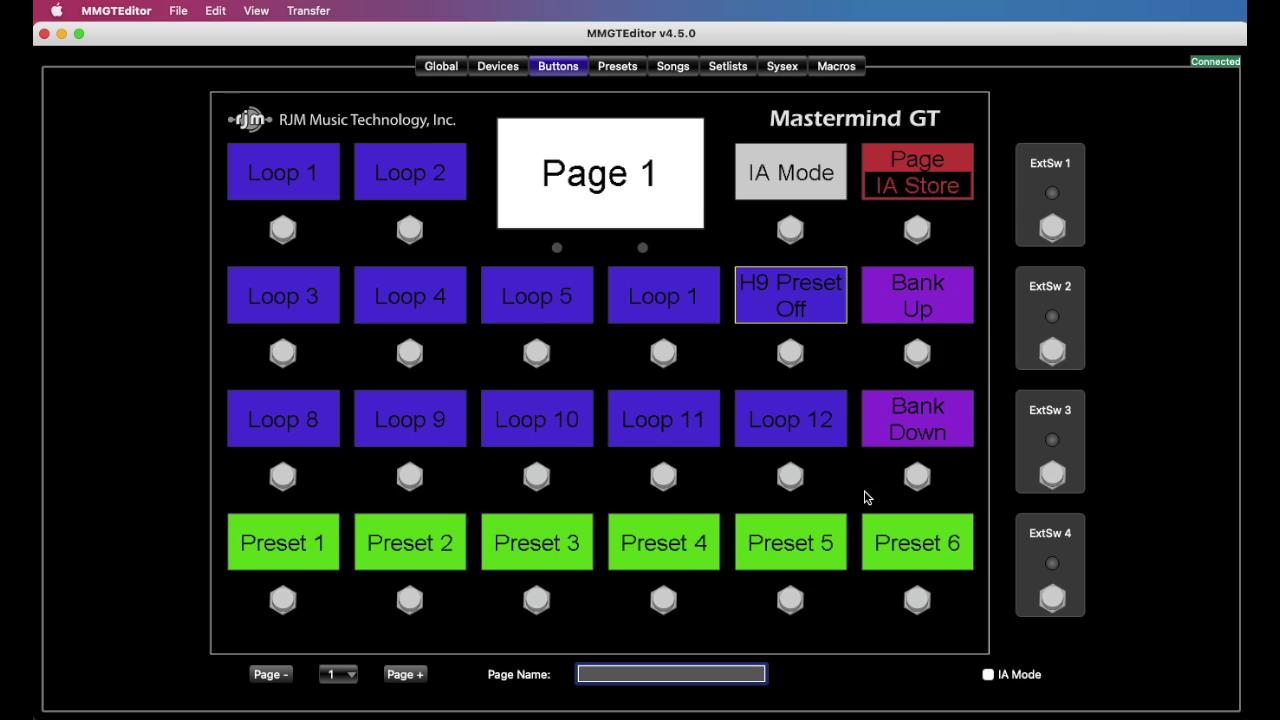
# Write all settings to the connected Mastermind GT, overwriting those stored on it
pyautogui.click(304, 10)
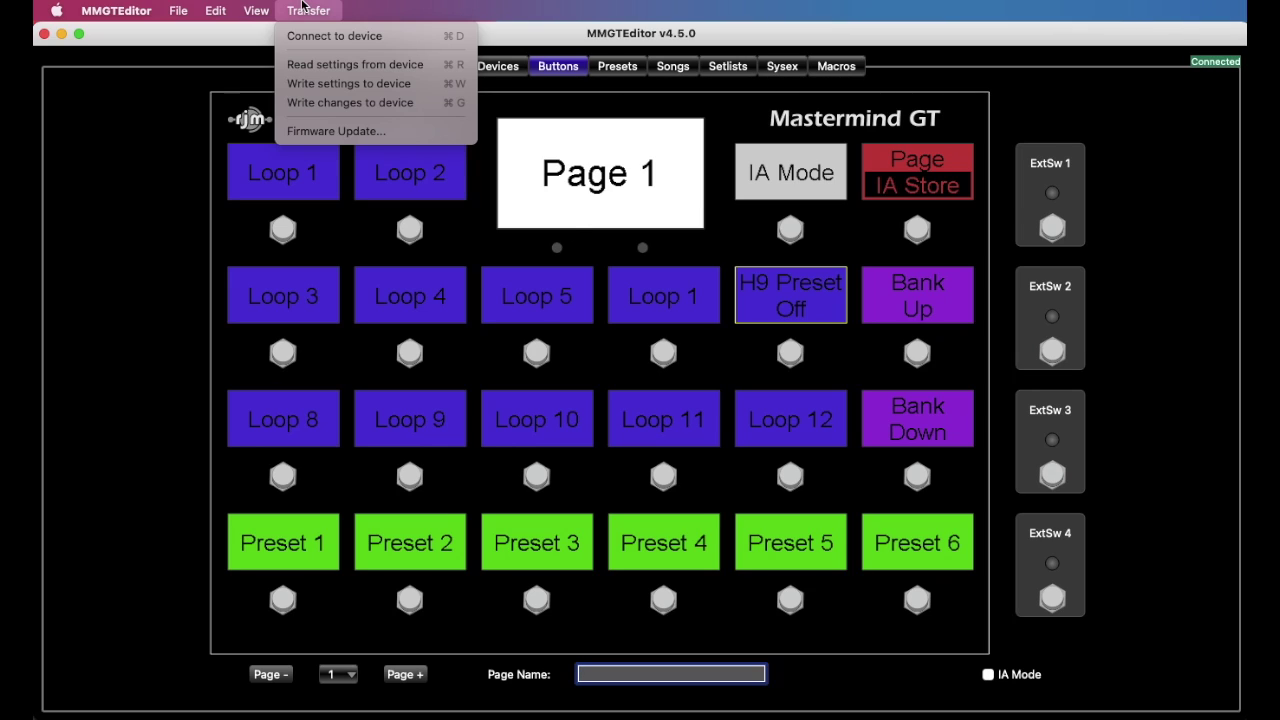
pyautogui.click(385, 83)
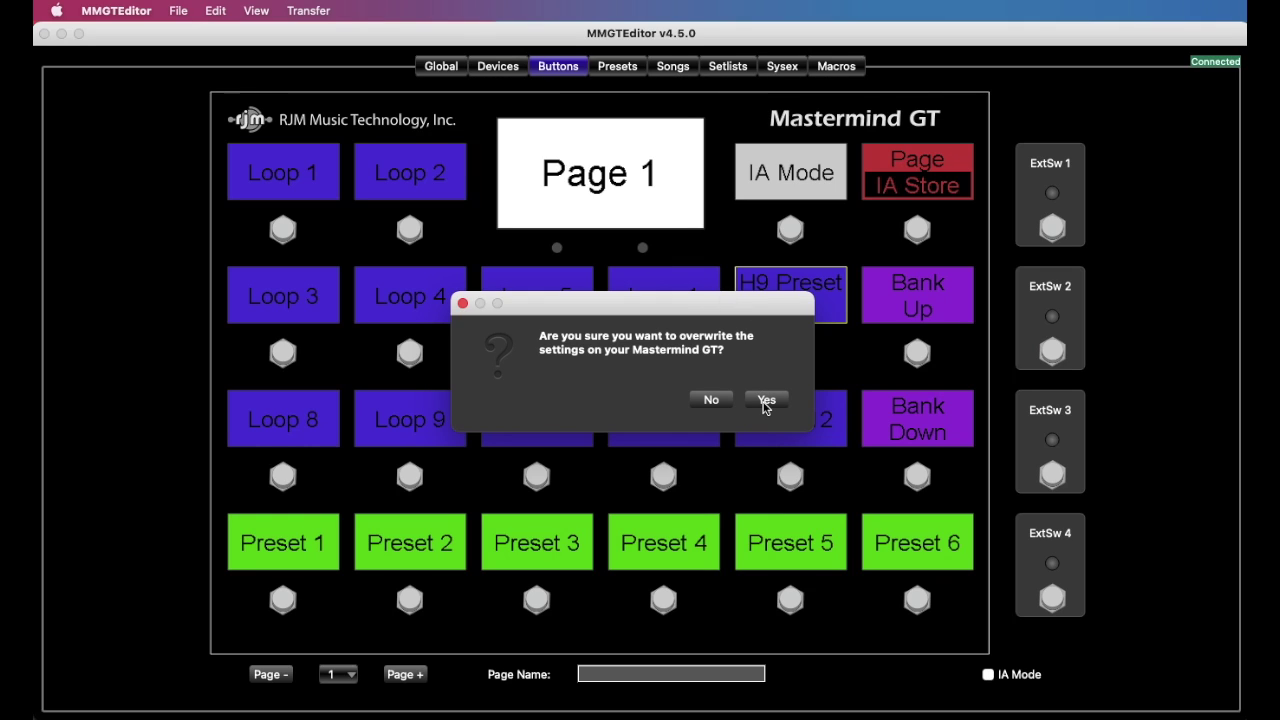
pyautogui.click(765, 401)
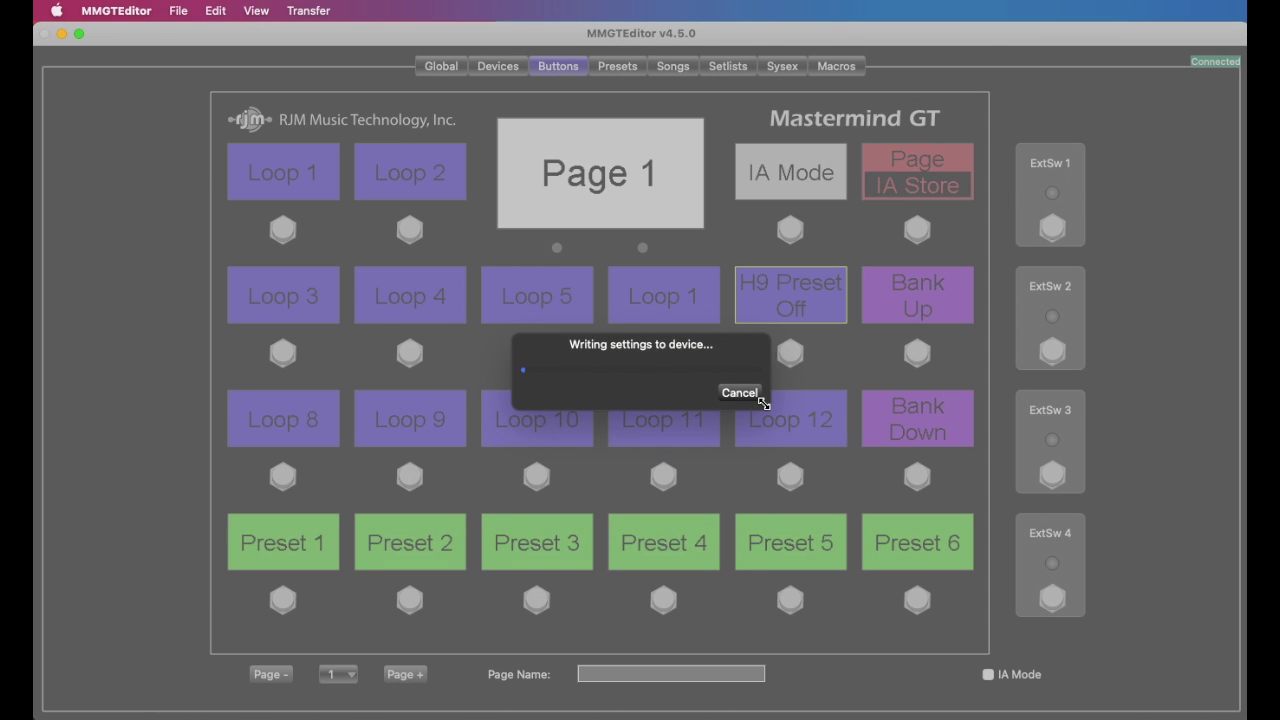